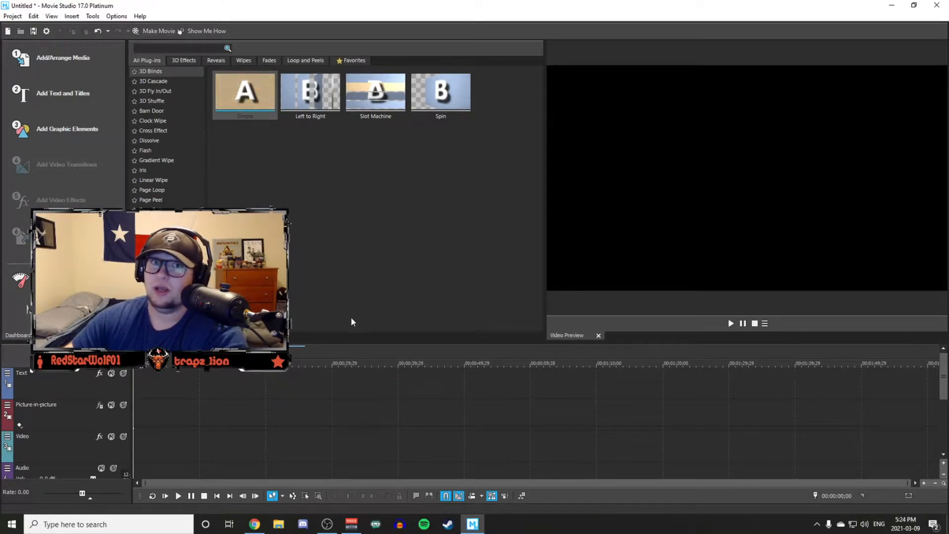
click(283, 527)
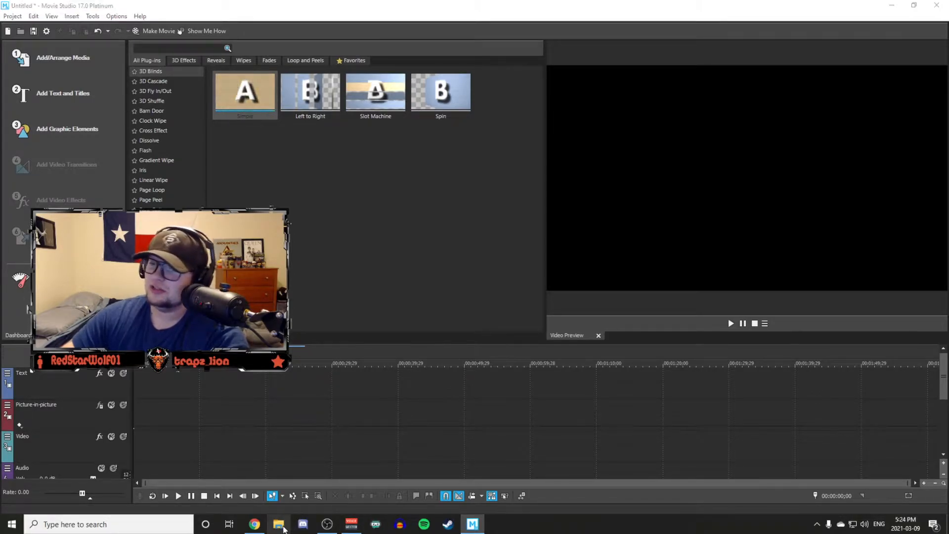
click(407, 115)
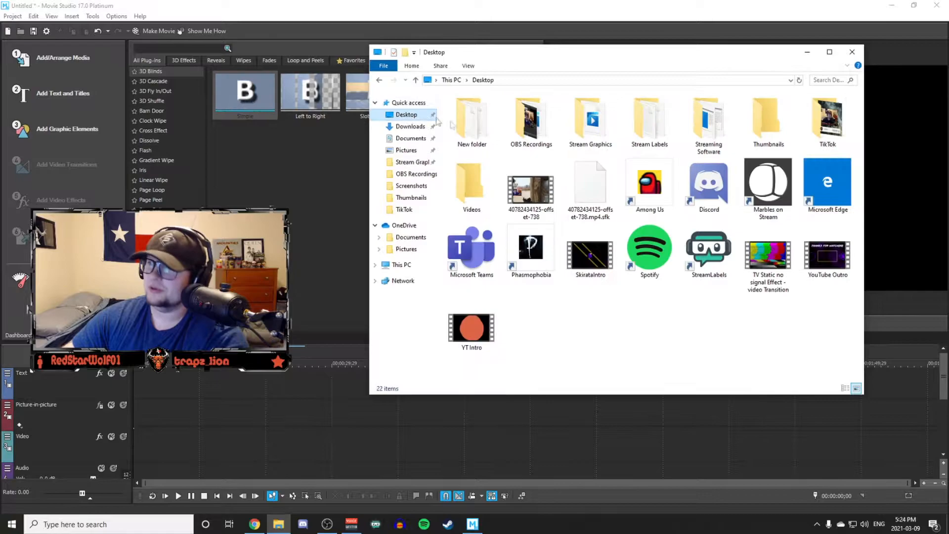
drag(541, 205, 140, 442)
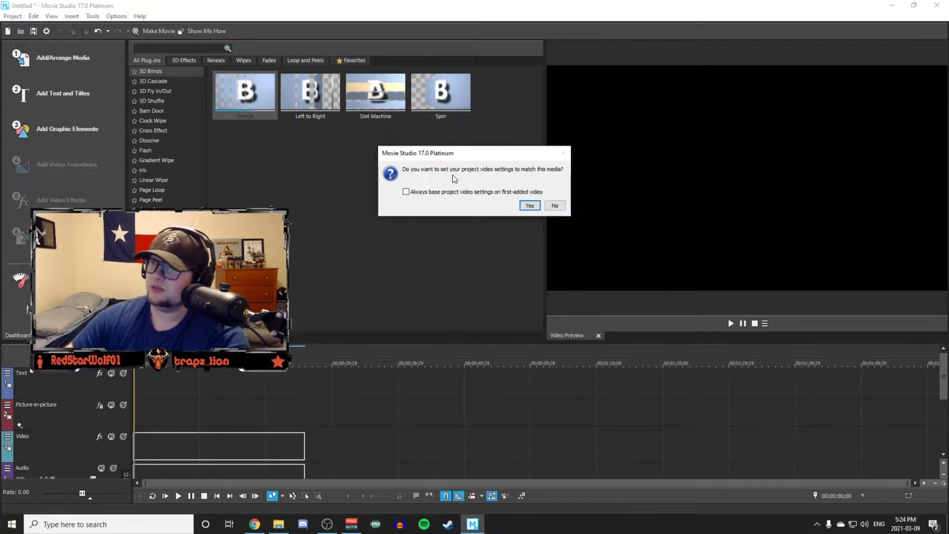
click(555, 205)
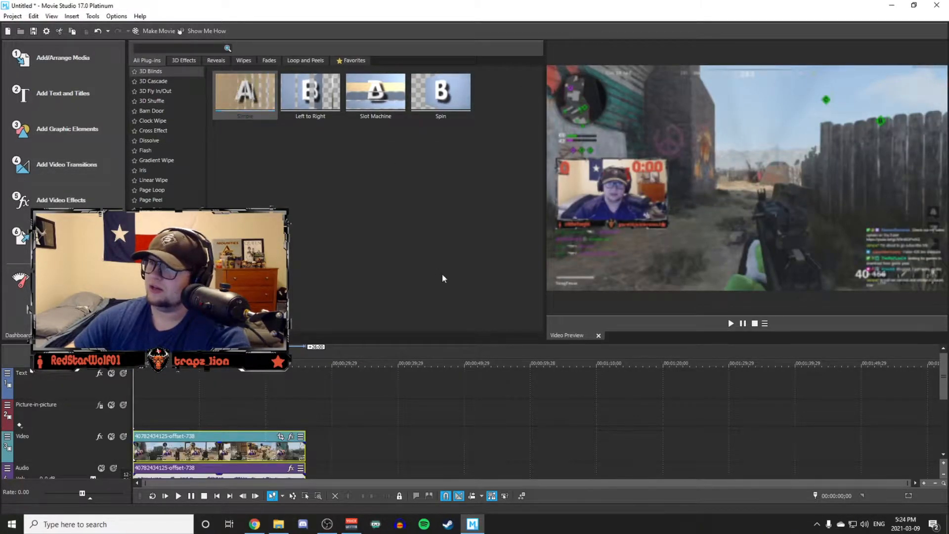
key(space)
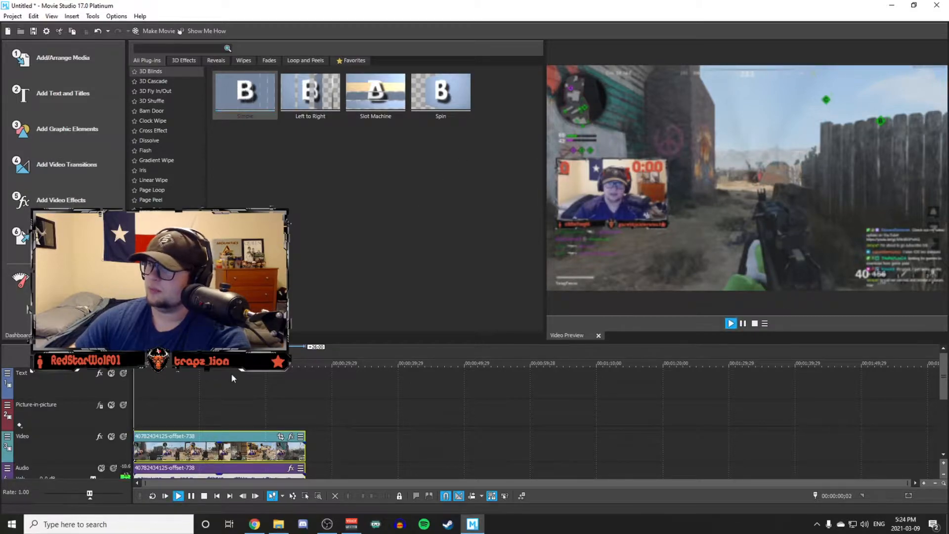
key(space)
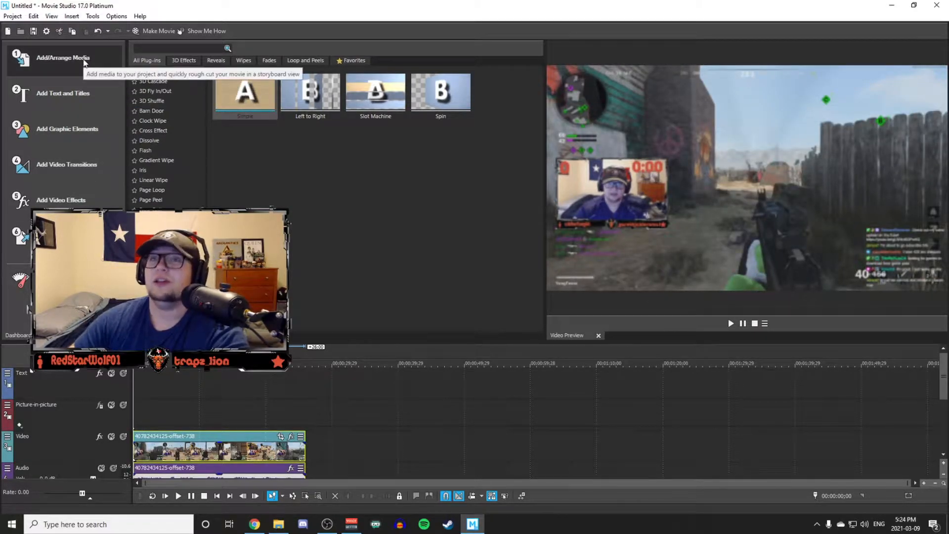
In the project properties, set the video width to 1080, the height to 1920 and the frame rate to 59.940 (Double NTSC).
click(46, 32)
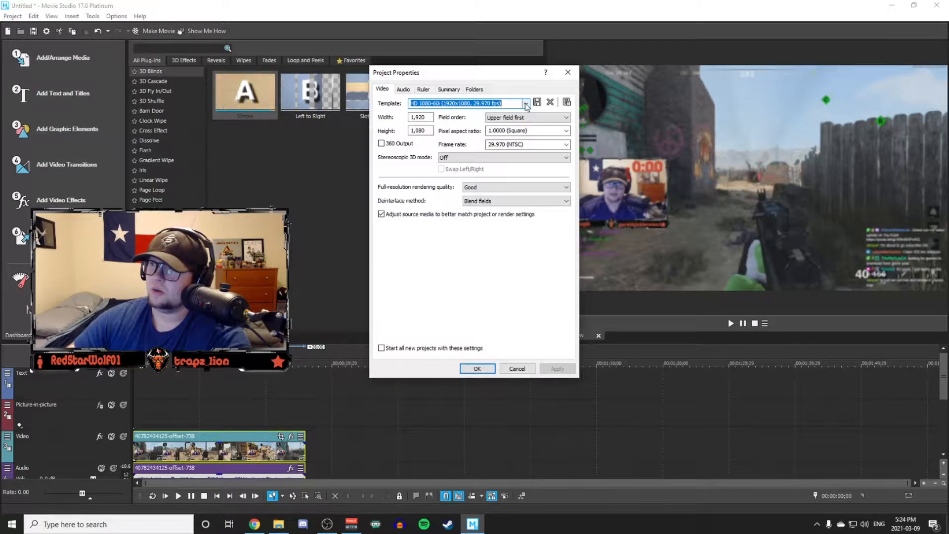
double_click(430, 116)
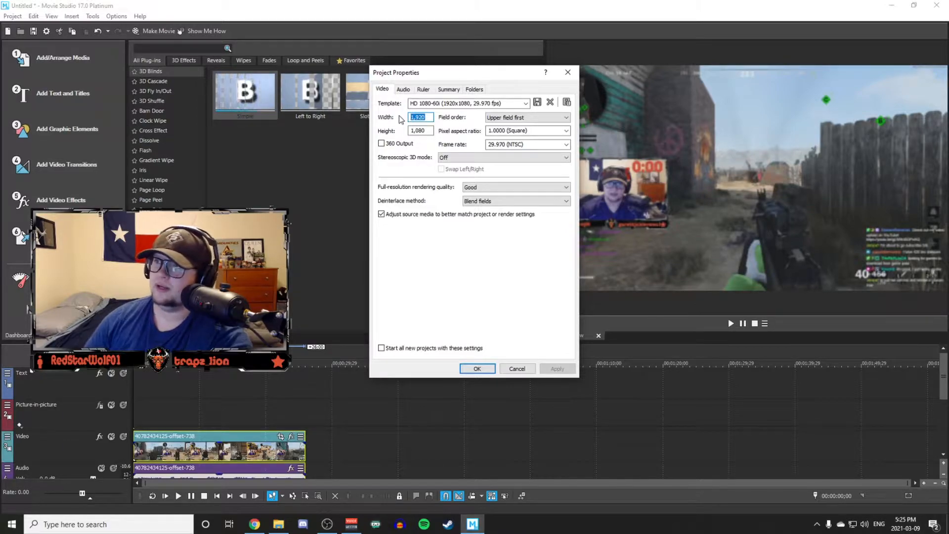
text(8)
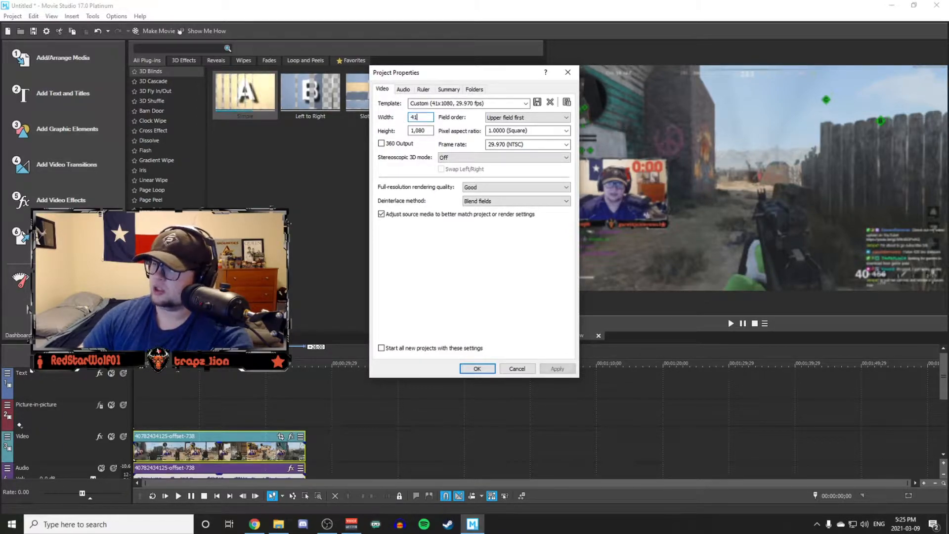
text(1080)
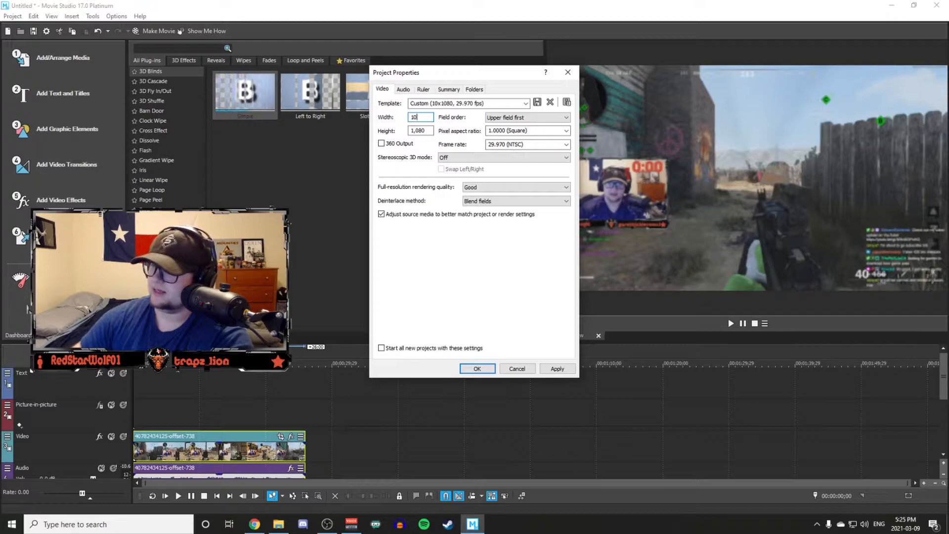
double_click(431, 130)
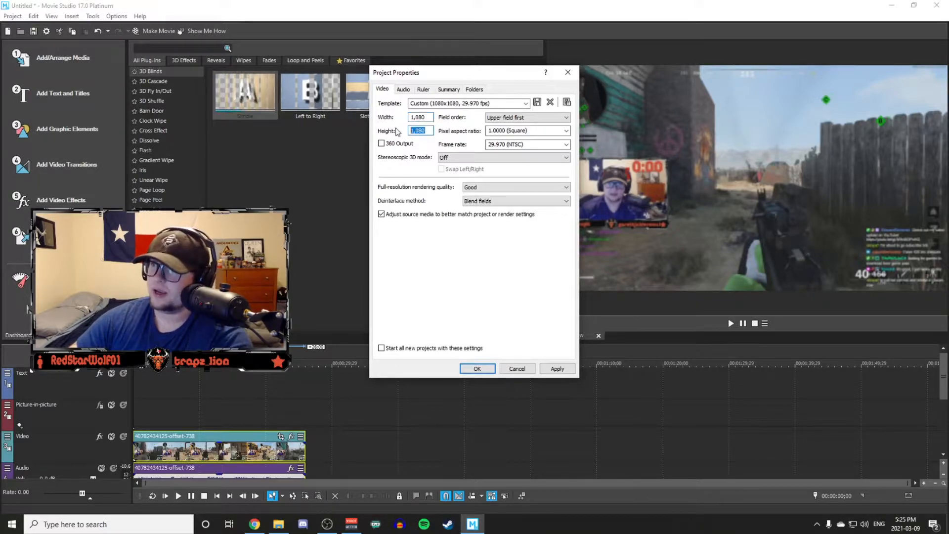
text(1920)
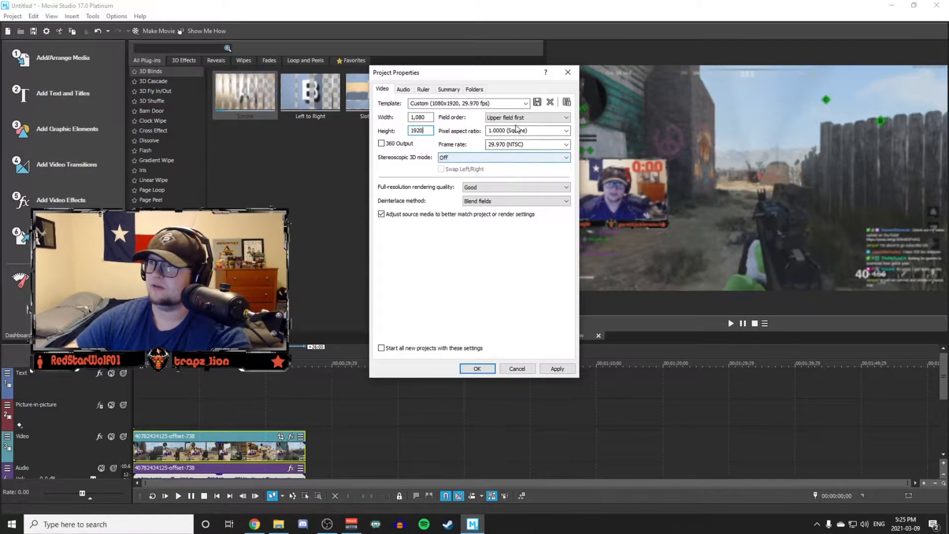
click(566, 143)
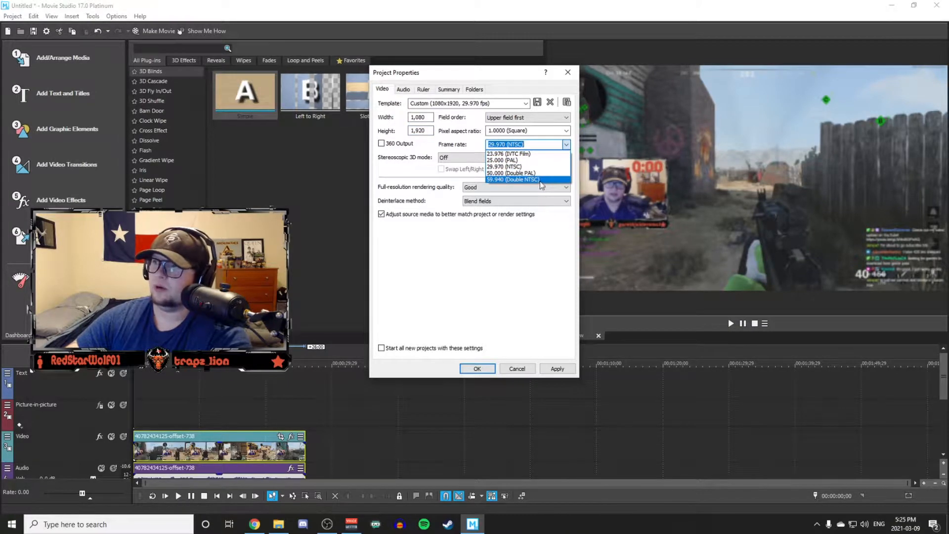
click(542, 180)
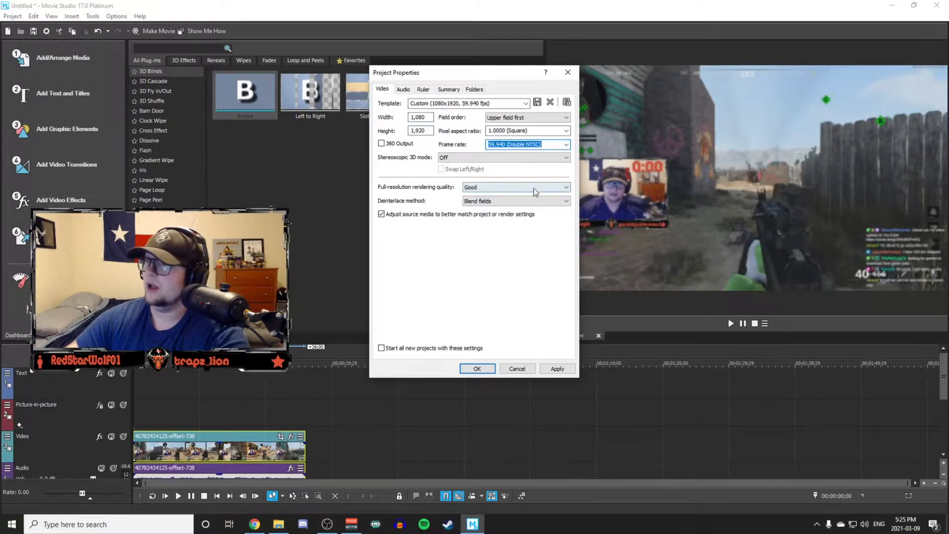
Choose the saved TikTok template for the project's video settings and apply it.
click(525, 104)
scroll(528, 144, down, 1)
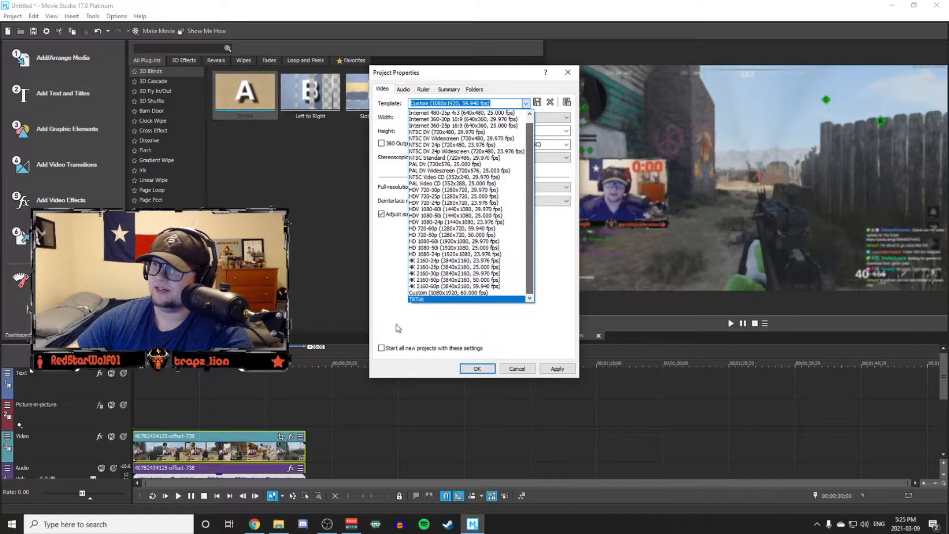
click(438, 299)
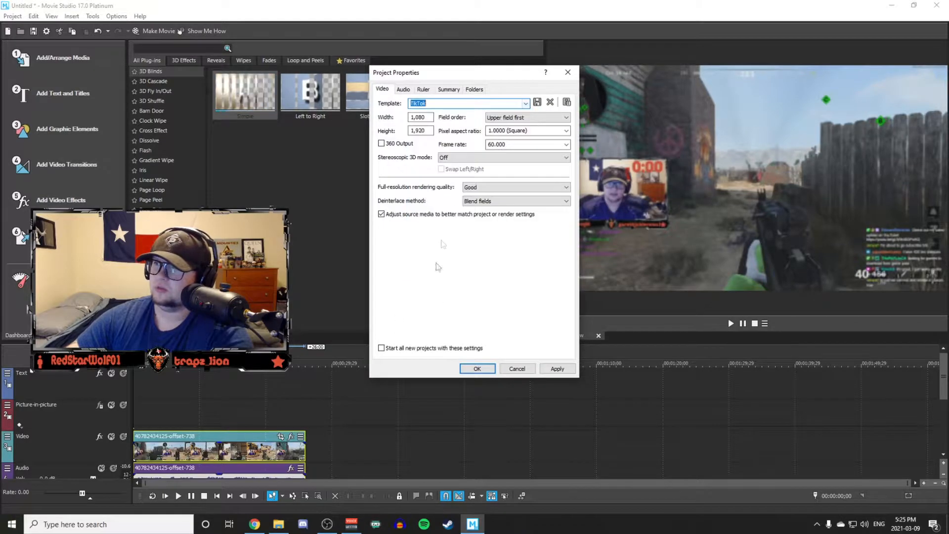
double_click(509, 143)
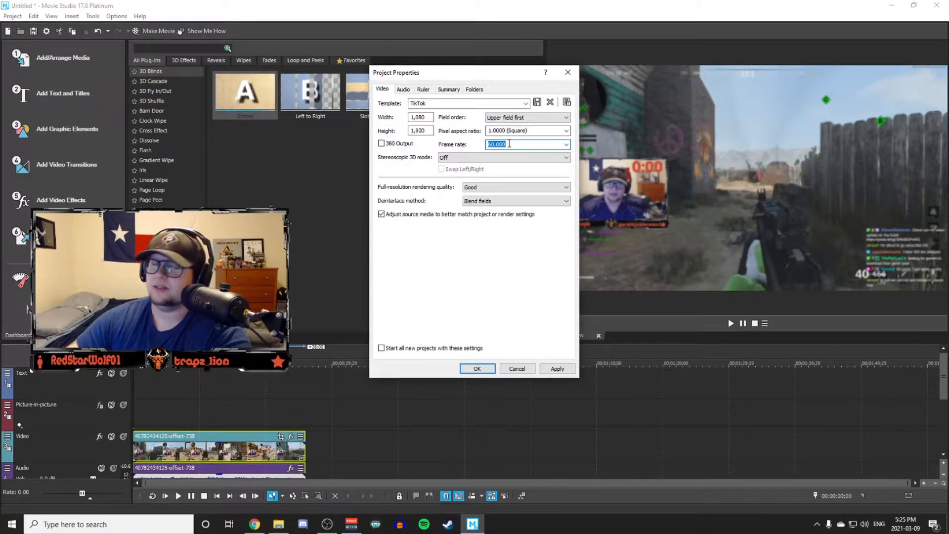
click(490, 368)
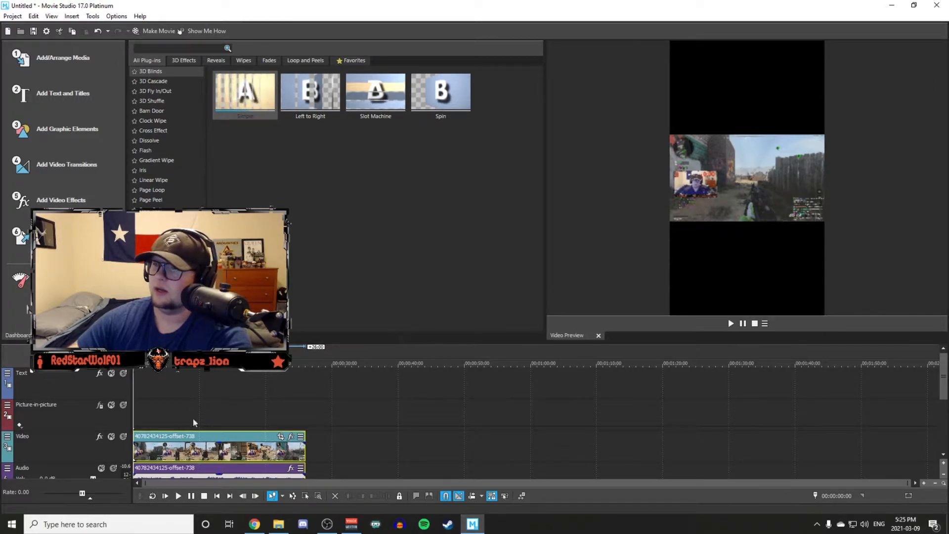
Copy the gameplay clip with its audio and paste the duplicate on the same tracks at about 00:00:32:14.
drag(945, 369, 944, 384)
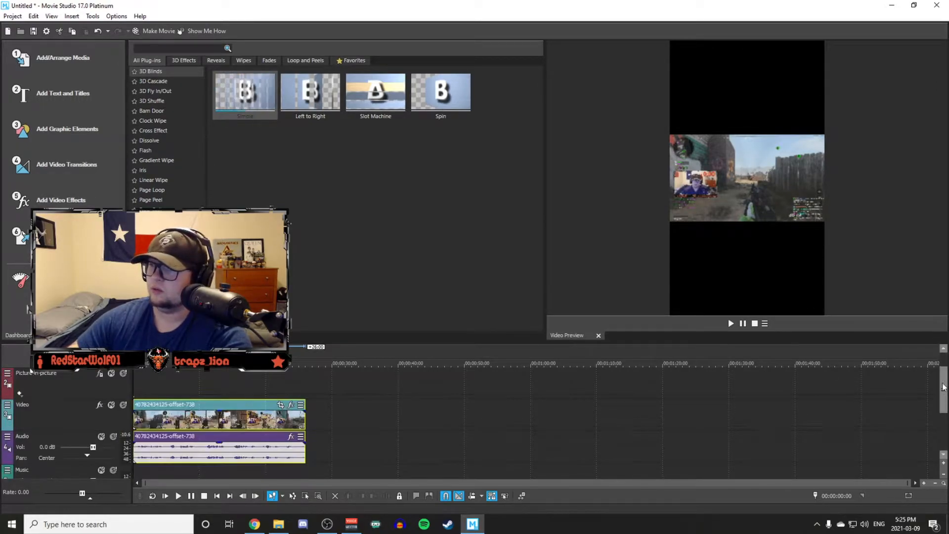
right_click(155, 408)
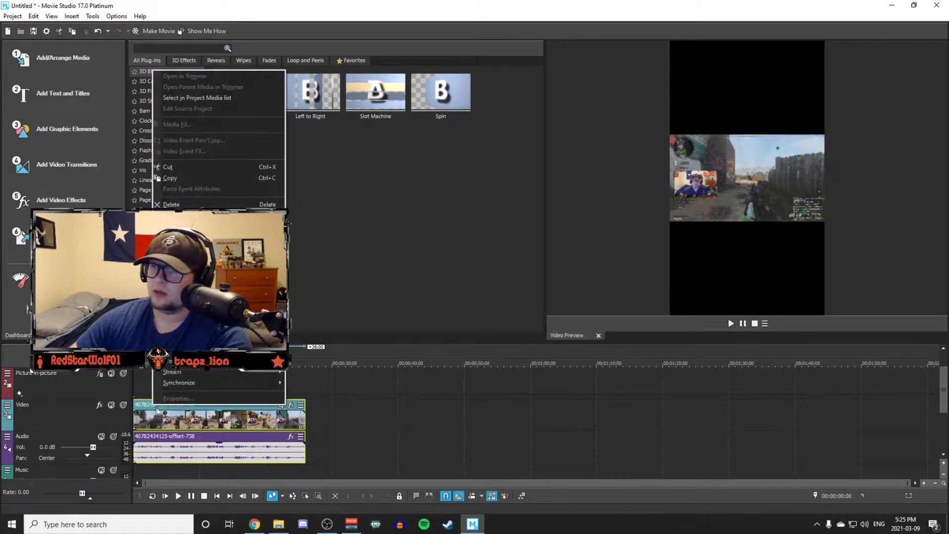
mouse_move(223, 361)
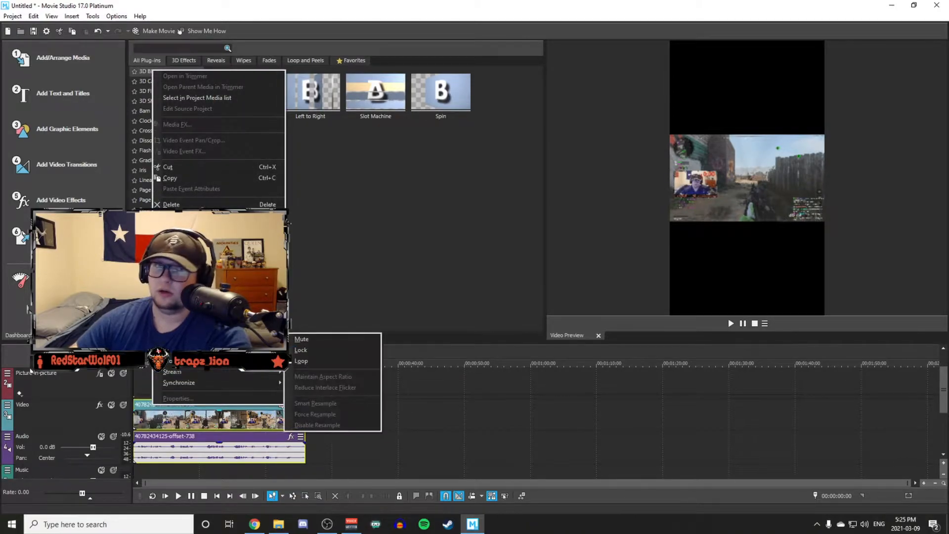
click(173, 178)
click(348, 402)
right_click(348, 403)
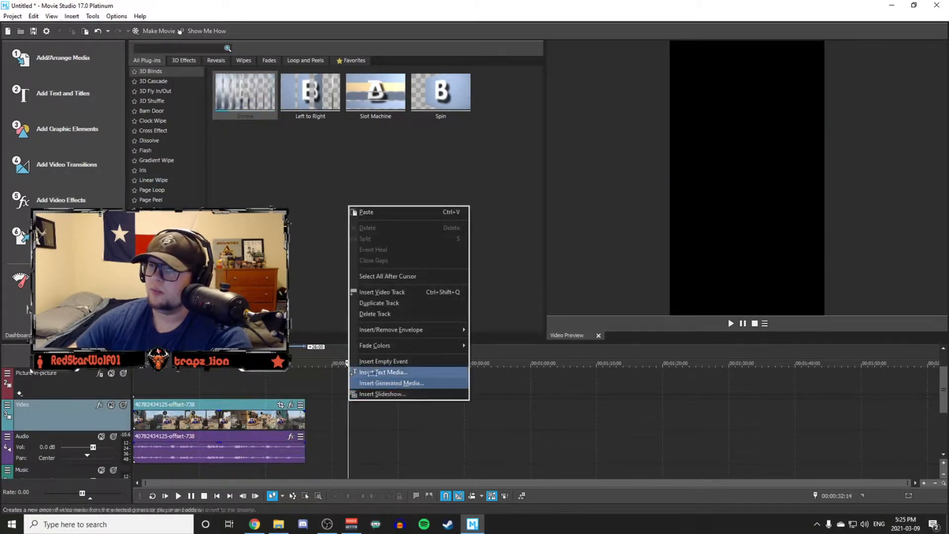
click(375, 212)
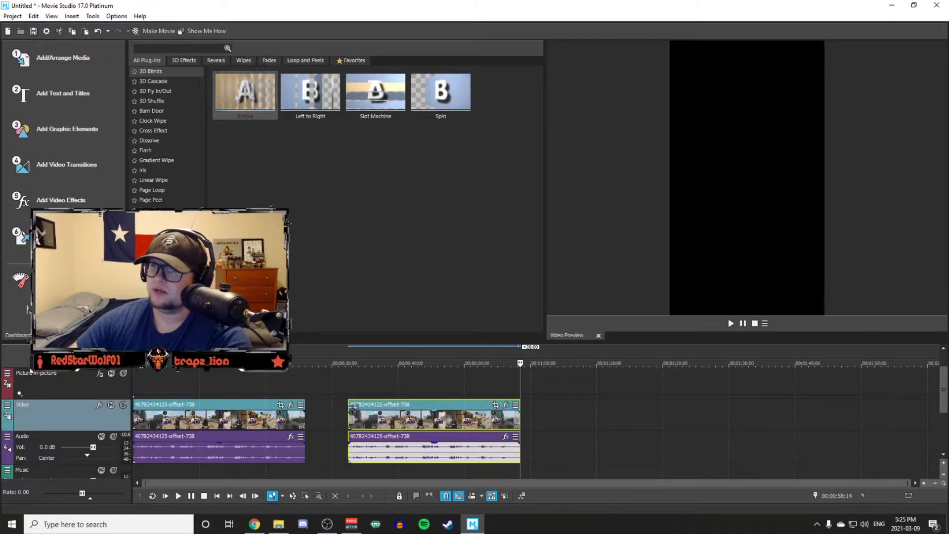
click(349, 405)
Open Event Pan/Crop for the first clip and set the crop width to 1080 and height to 1920.
click(139, 406)
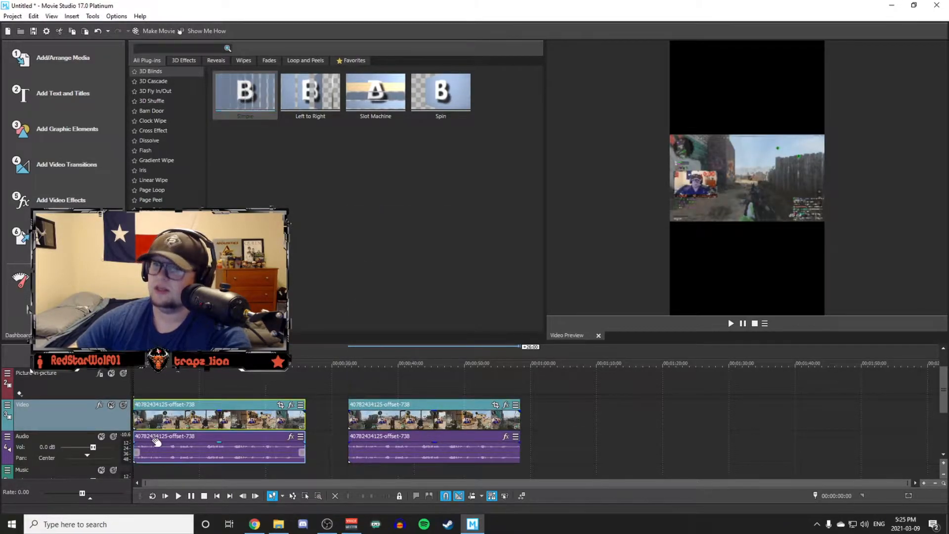
click(281, 405)
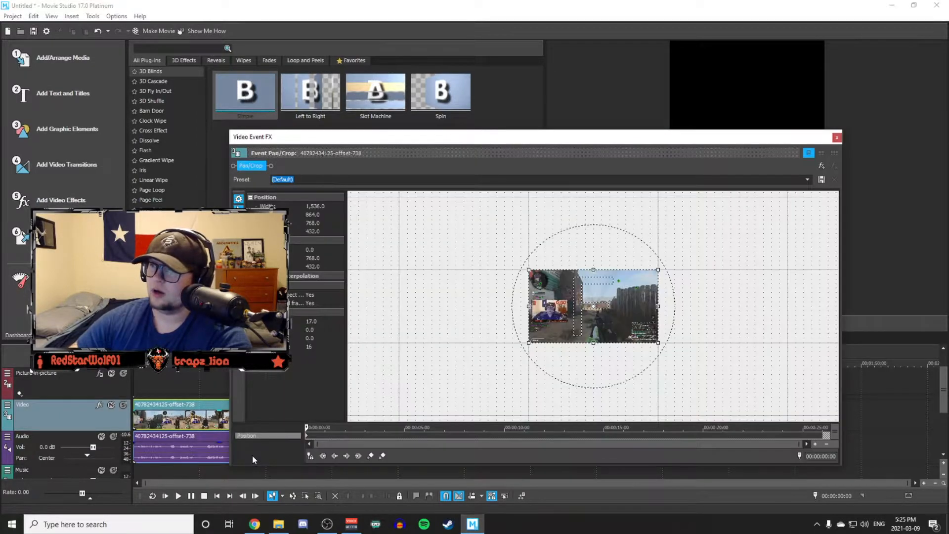
click(807, 181)
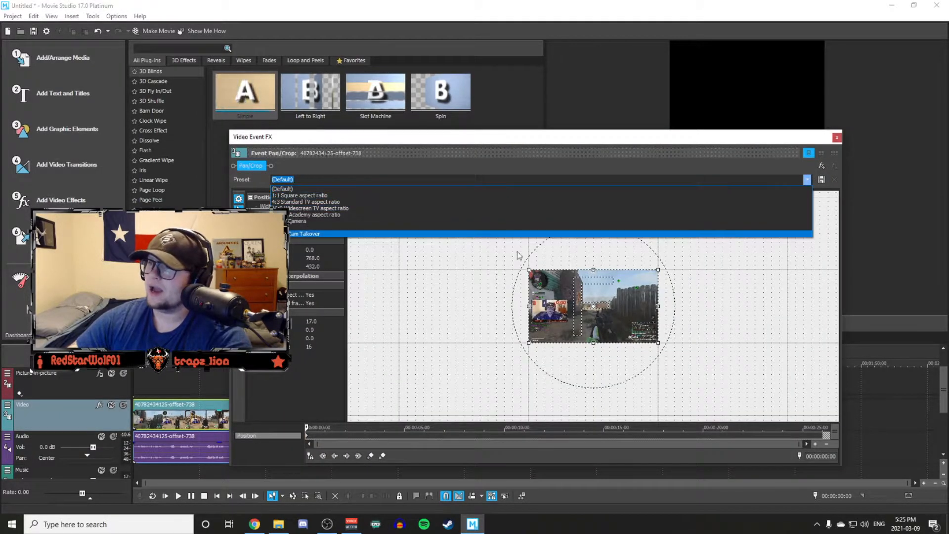
click(310, 170)
click(317, 207)
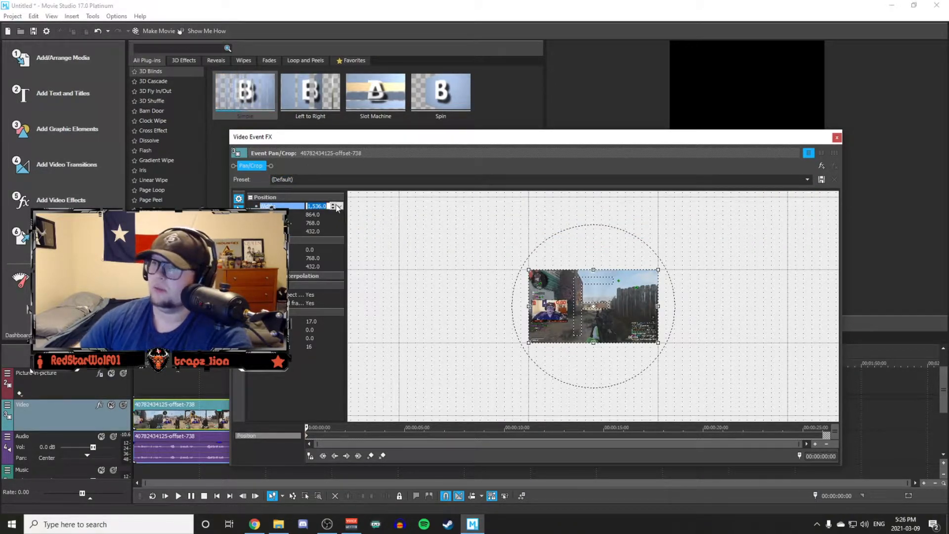
text(1920)
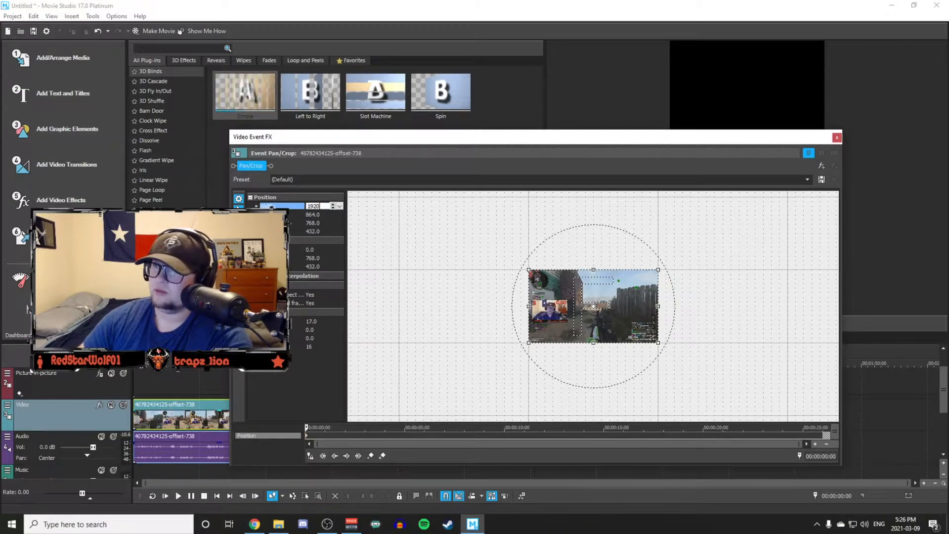
key(BackSpace)
key(BackSpace)
text(1,080)
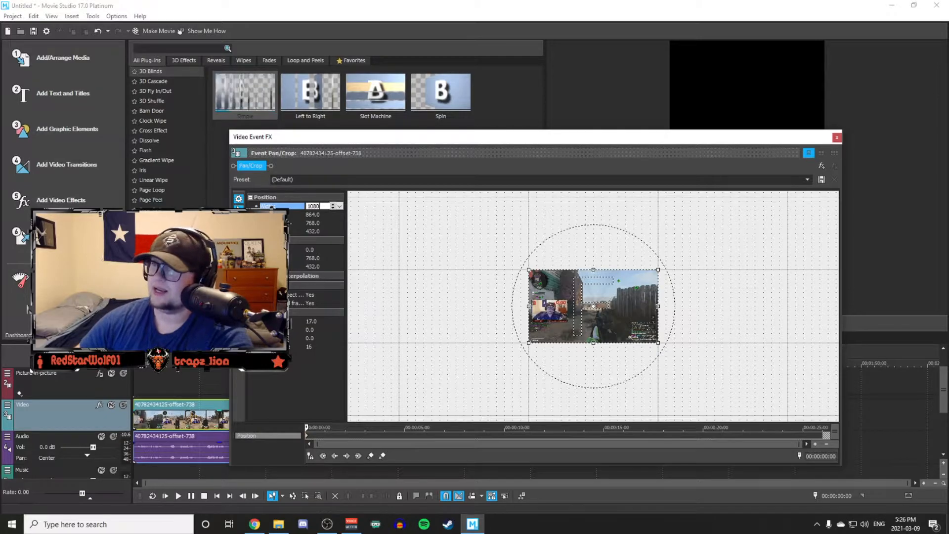
key(Tab)
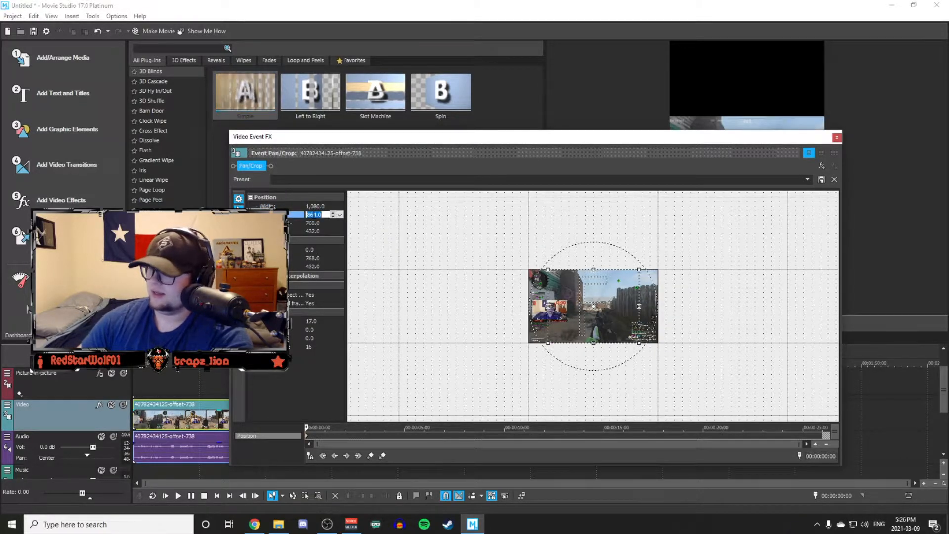
text(1920)
key(Return)
Shrink the crop frame to the clip's upper and lower edges, about 870 high, and set Maintain aspect ratio to No.
drag(568, 137, 309, 39)
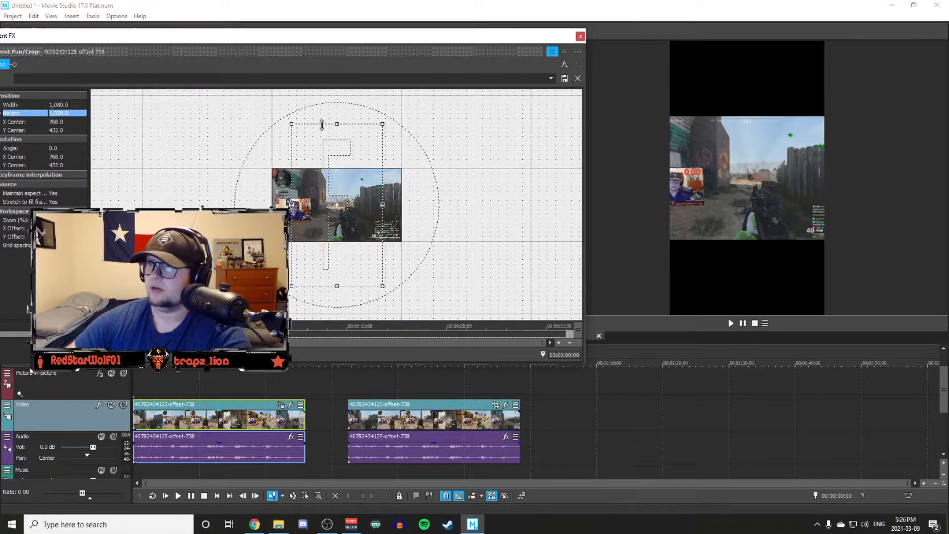
drag(336, 123, 331, 168)
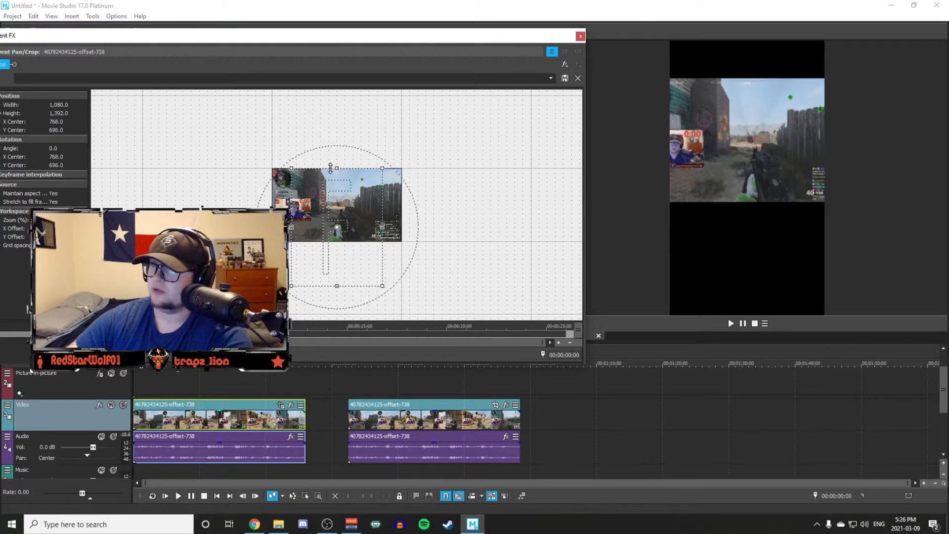
drag(336, 285, 336, 241)
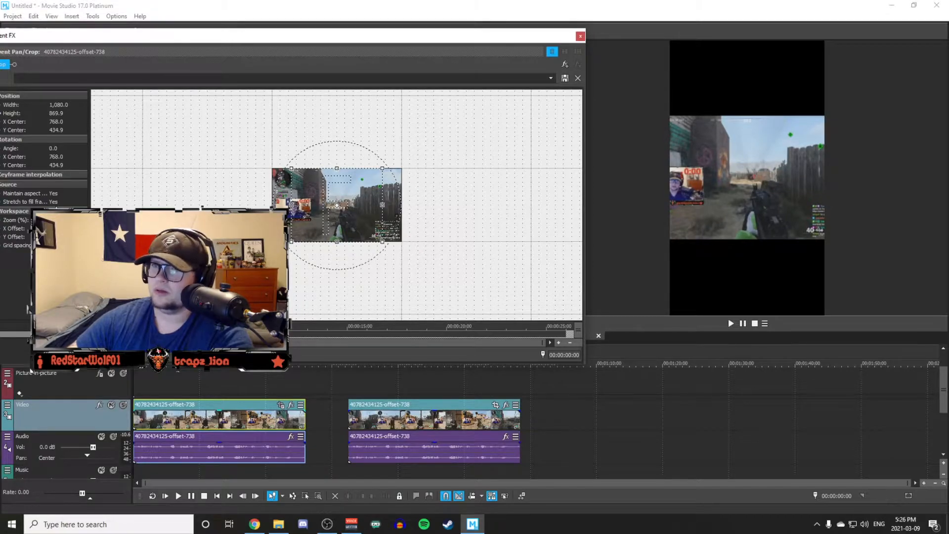
click(56, 194)
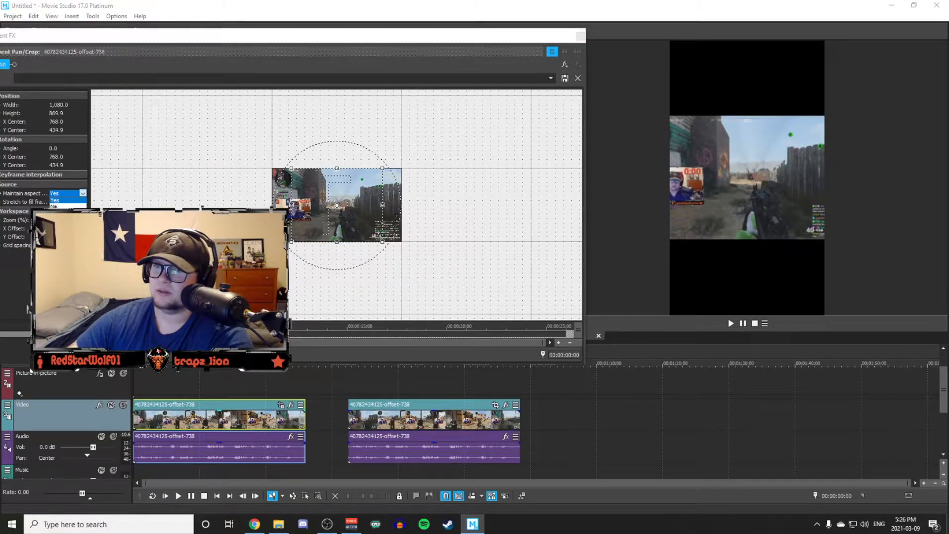
click(55, 206)
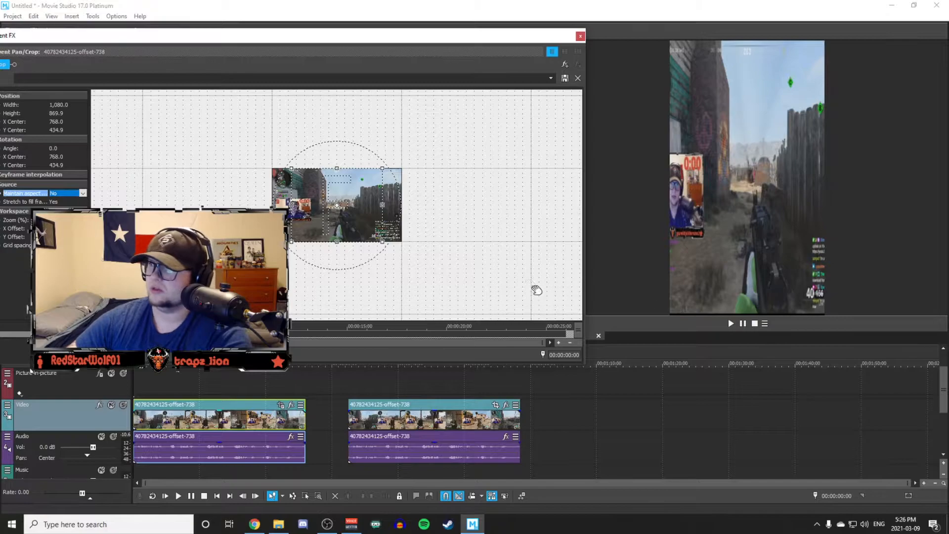
Narrow the first clip's crop frame to about 664 wide around the gameplay's centre and close Event Pan/Crop.
drag(293, 204, 315, 205)
drag(379, 206, 367, 205)
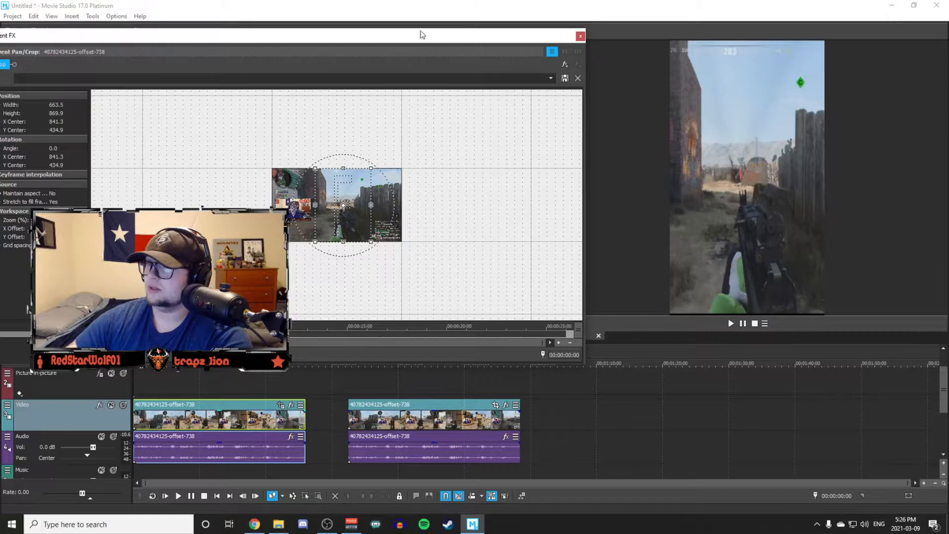
click(580, 36)
Play back the opening of the cropped clip, return to its start, and switch to Chrome to view the TikTok example.
key(space)
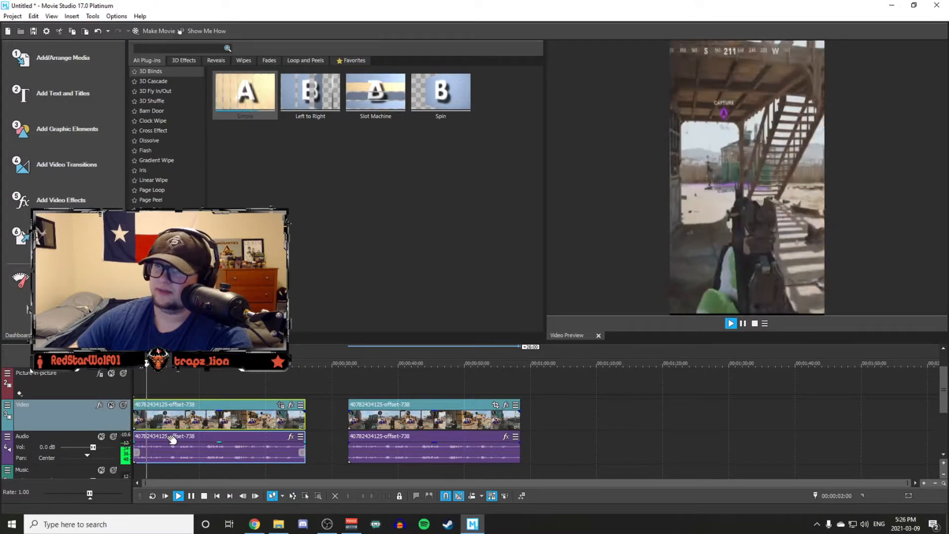
key(Return)
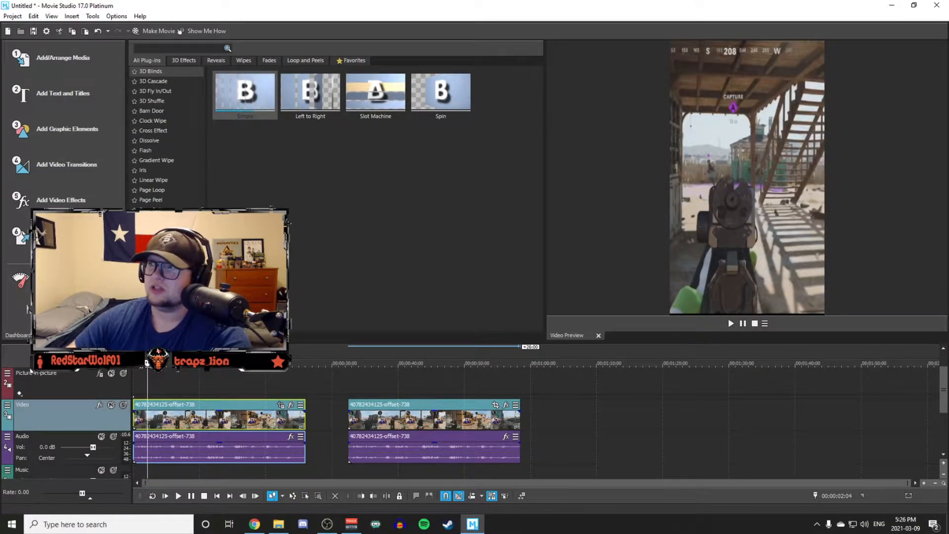
drag(148, 363, 133, 363)
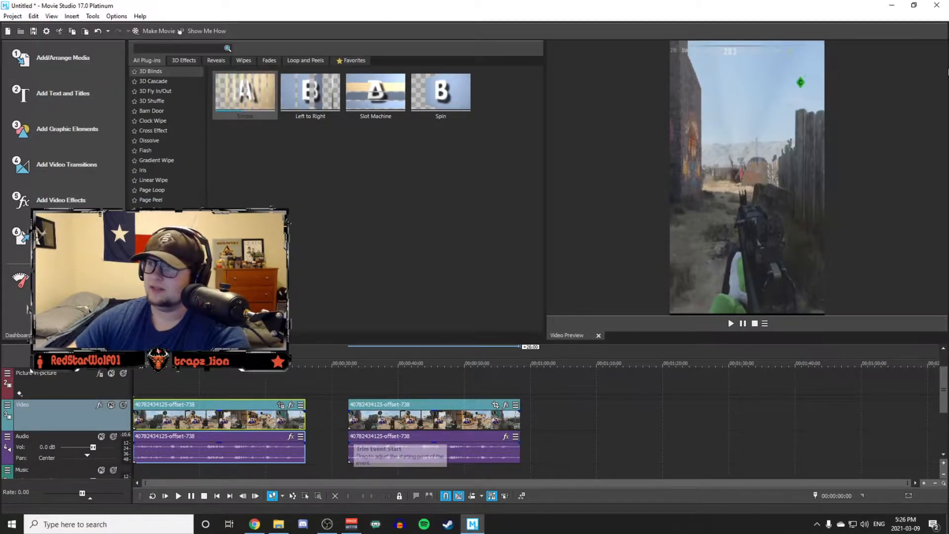
key(alt+Tab)
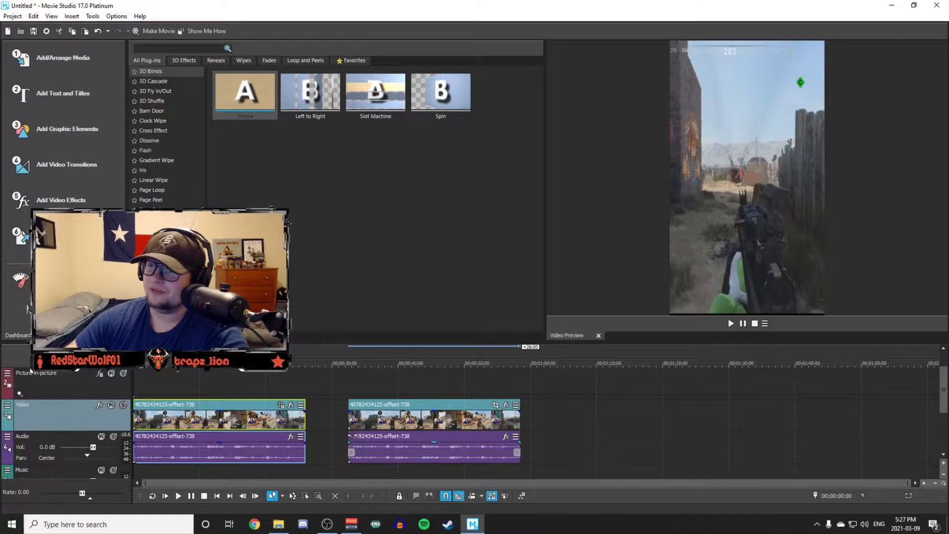
Switch back to Movie Studio and delete only the audio event of the duplicated clip at 00:00:32:14.
click(351, 436)
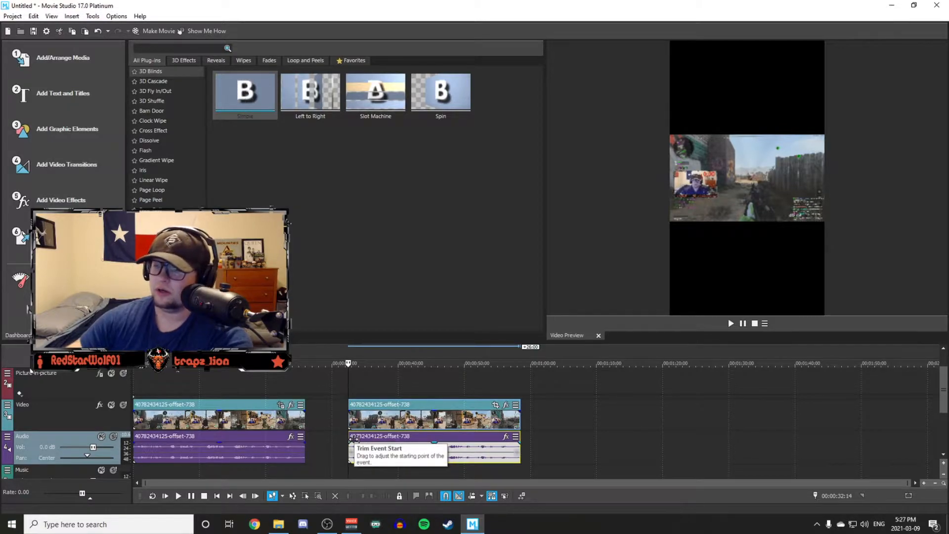
click(352, 404)
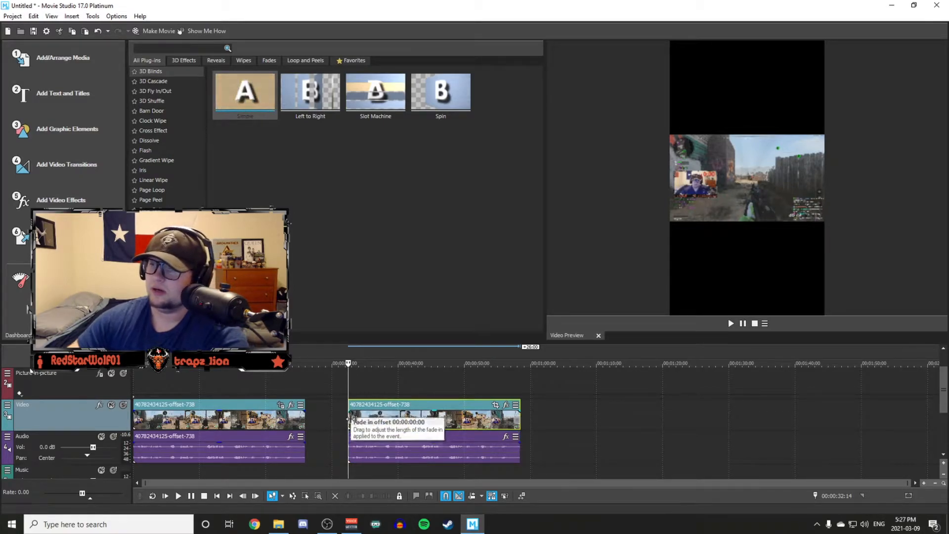
click(350, 436)
mouse_move(379, 439)
mouse_down()
mouse_move(441, 442)
mouse_move(376, 443)
mouse_up()
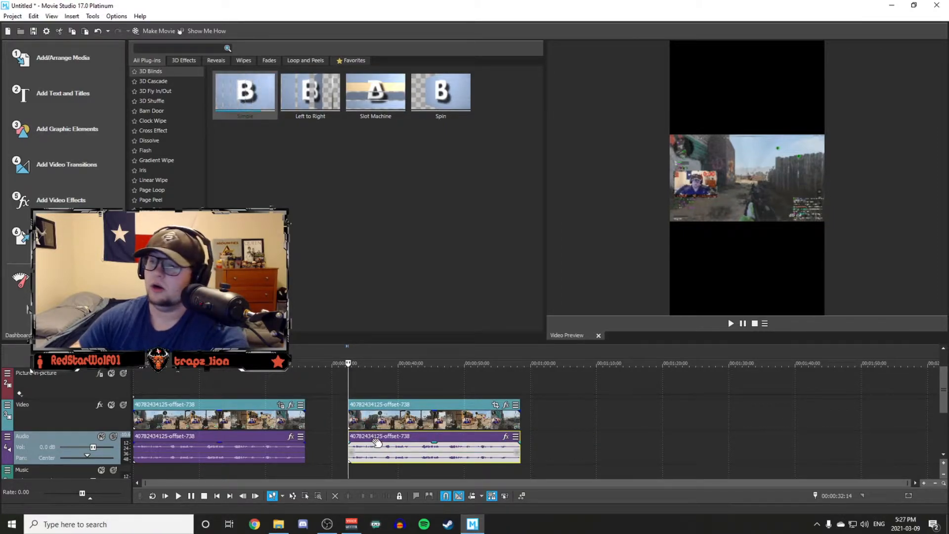
key(Delete)
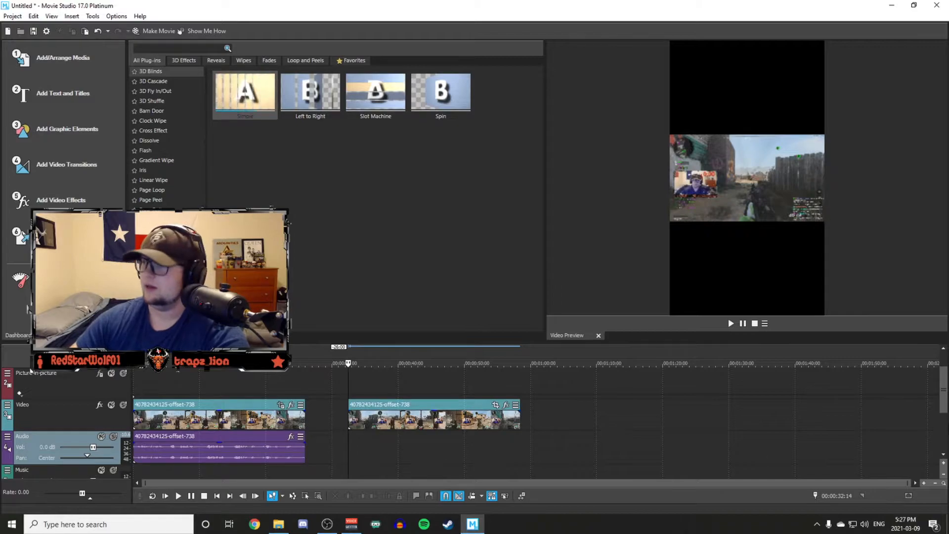
Move the duplicate video event onto the Picture-in-picture track, aligned with the start of the timeline.
drag(945, 406, 944, 391)
drag(395, 437, 161, 411)
click(134, 402)
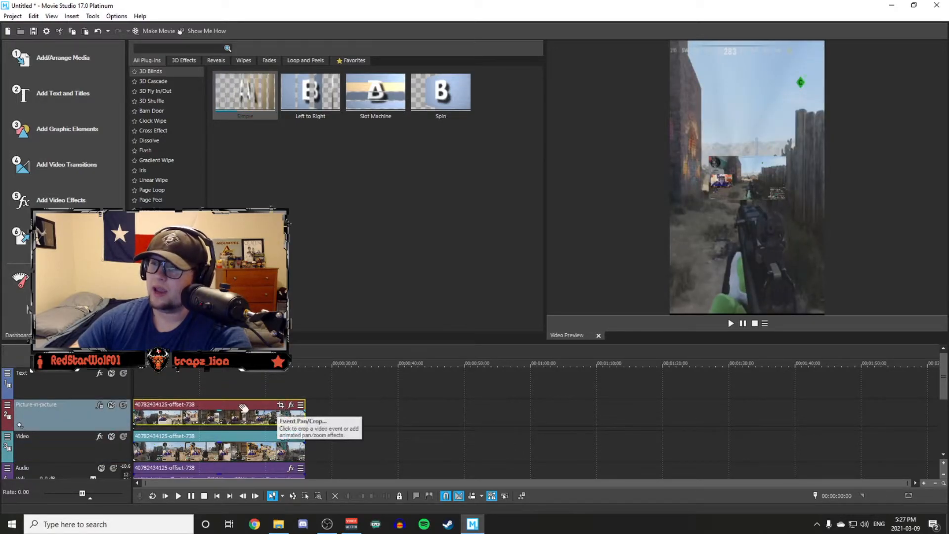
Crop the picture-in-picture clip to the webcam area with Event Pan/Crop, apply the TikTok Camera preset, and close the crop window.
click(279, 405)
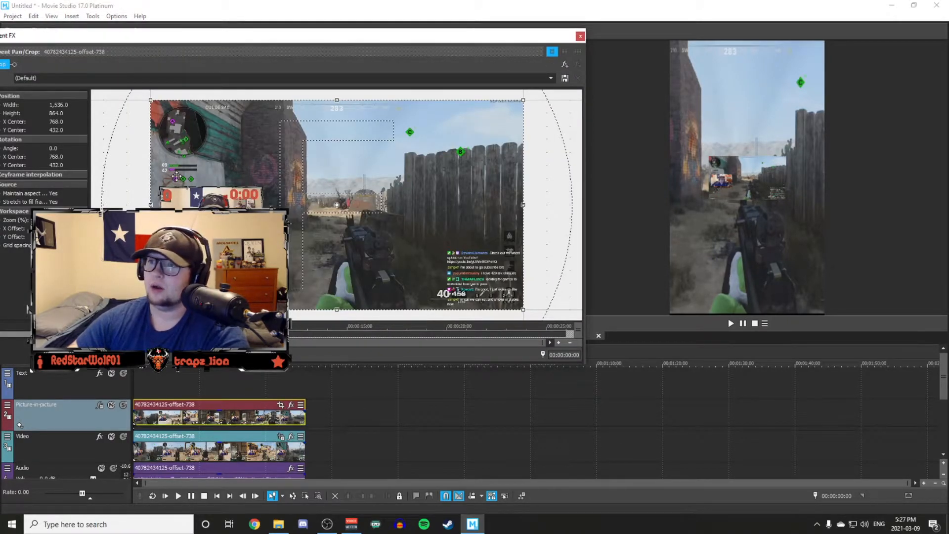
drag(152, 99, 162, 189)
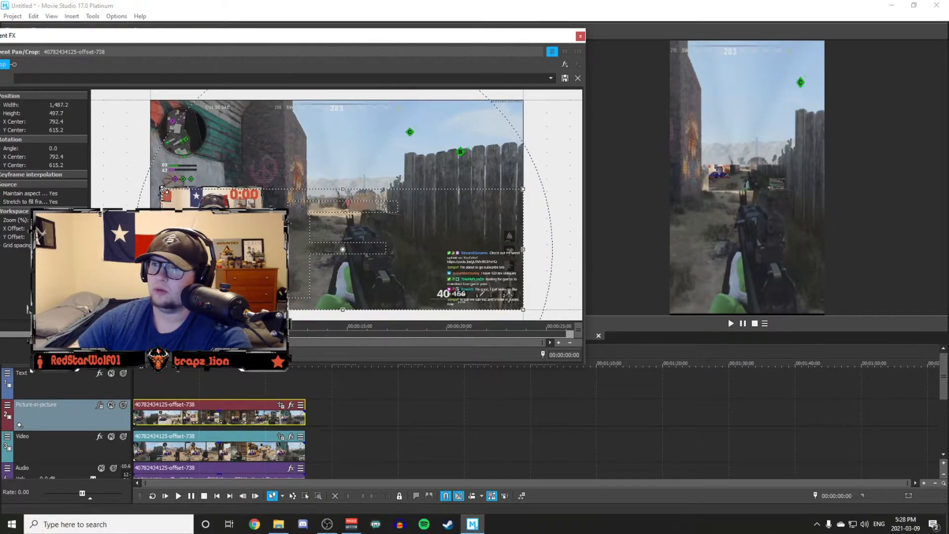
drag(525, 311, 263, 243)
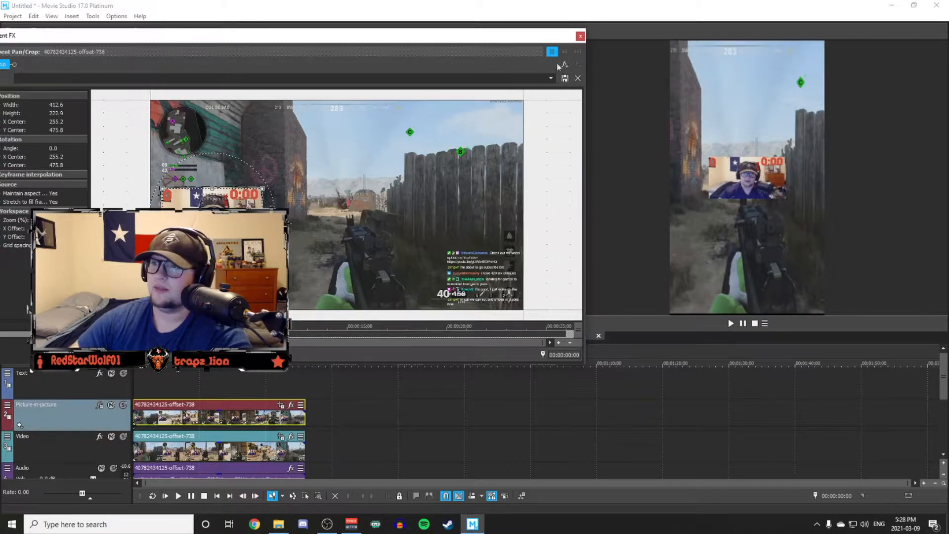
click(548, 79)
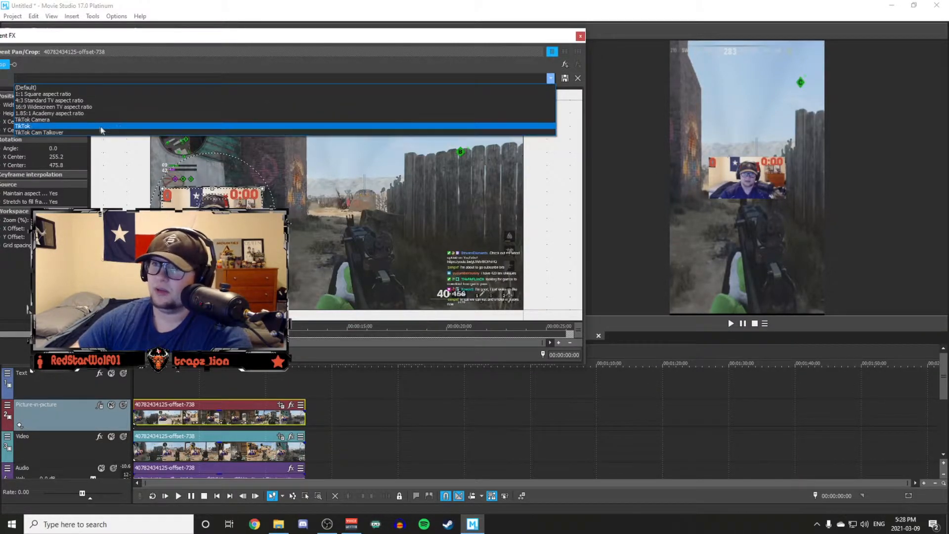
click(78, 119)
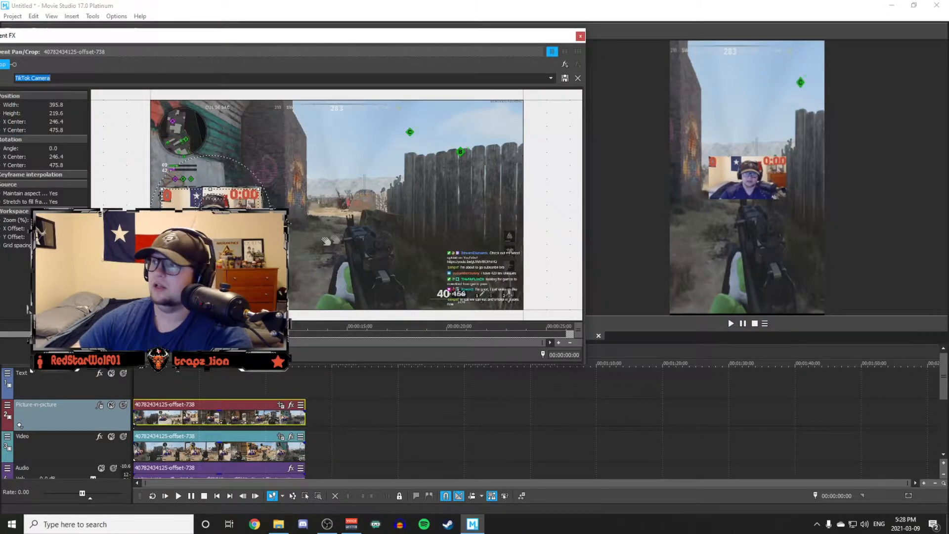
click(580, 36)
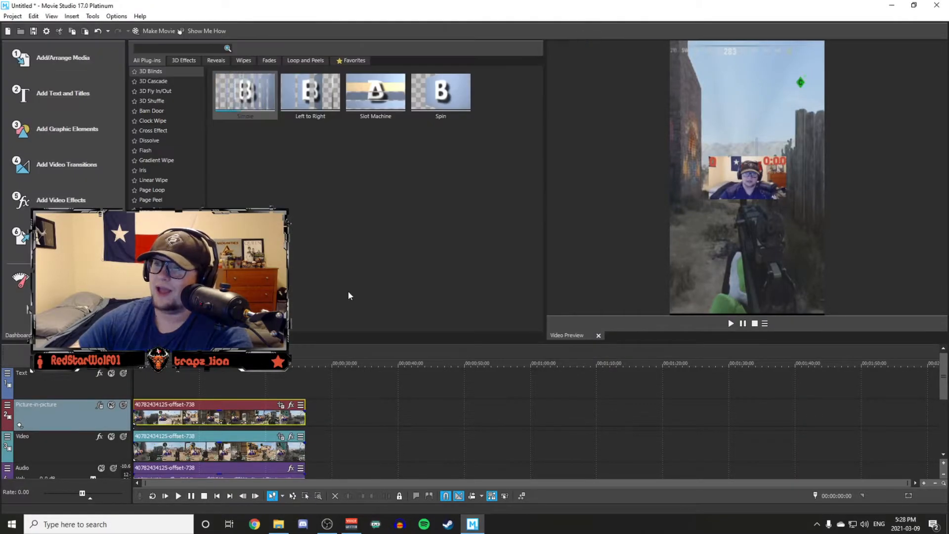
Preview the opening of the video with the webcam overlay and return to the timeline's start.
key(space)
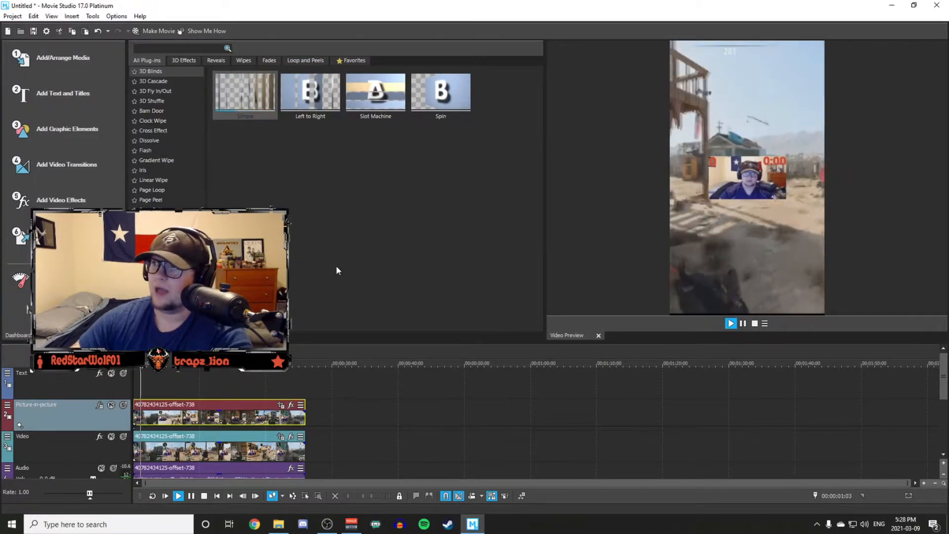
key(space)
key(ctrl+Home)
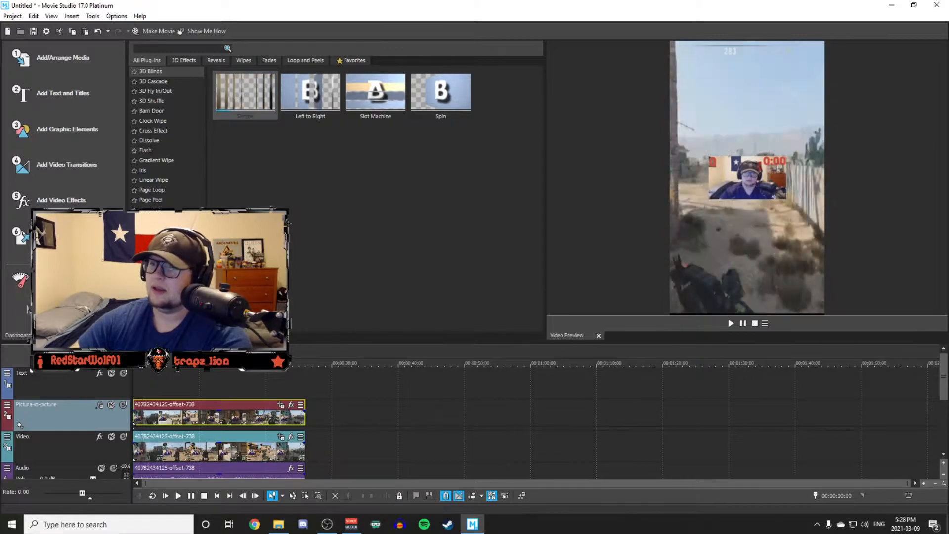
Reposition and enlarge the webcam overlay at the top of the frame using the TikTok preset in the Picture-in-picture track's effects.
click(101, 406)
drag(773, 249, 775, 167)
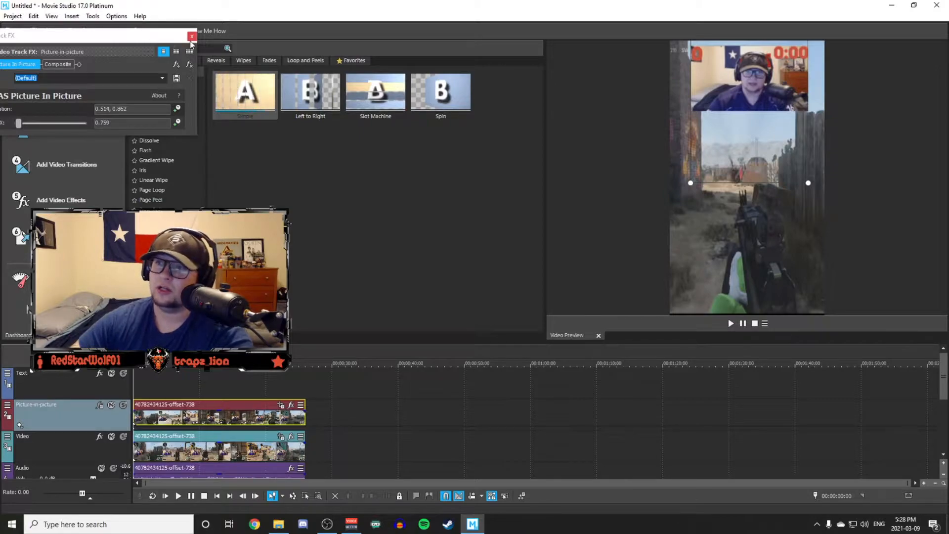
click(163, 78)
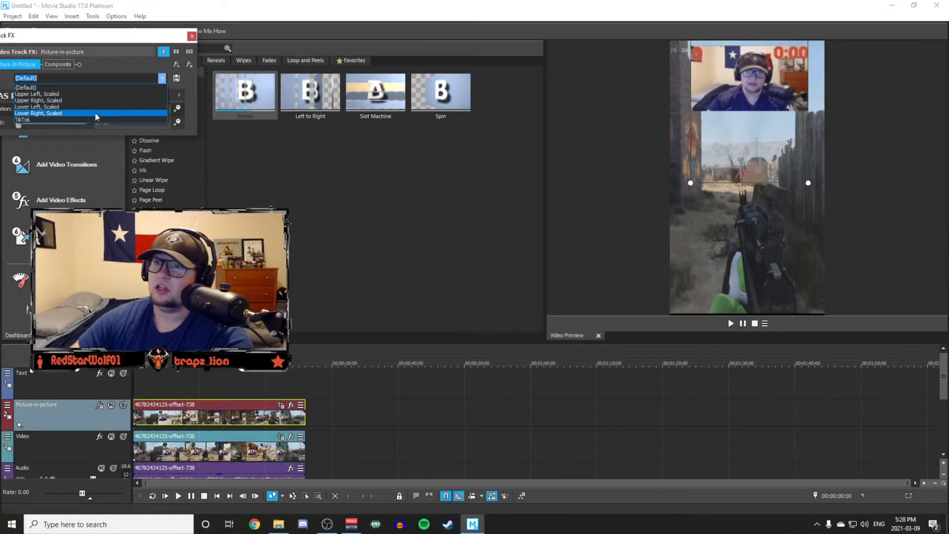
click(159, 37)
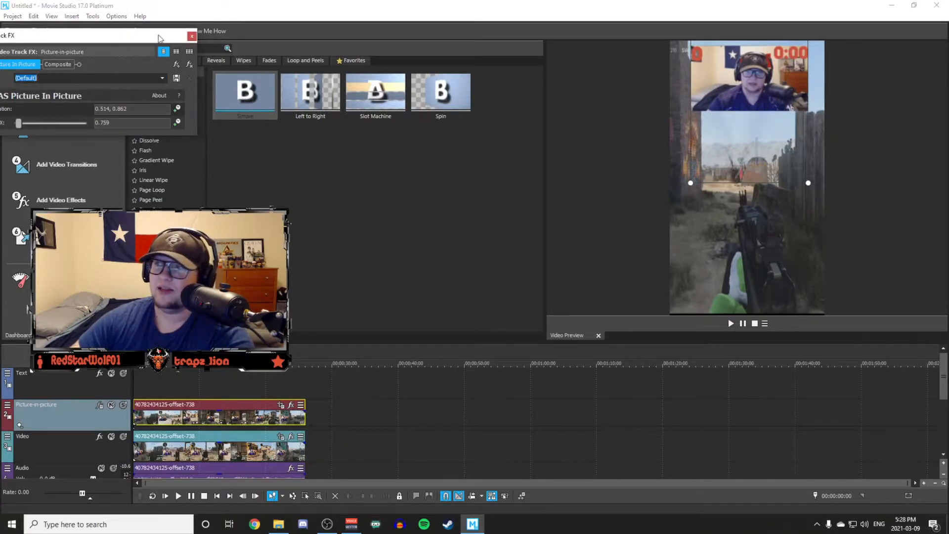
click(162, 79)
click(81, 120)
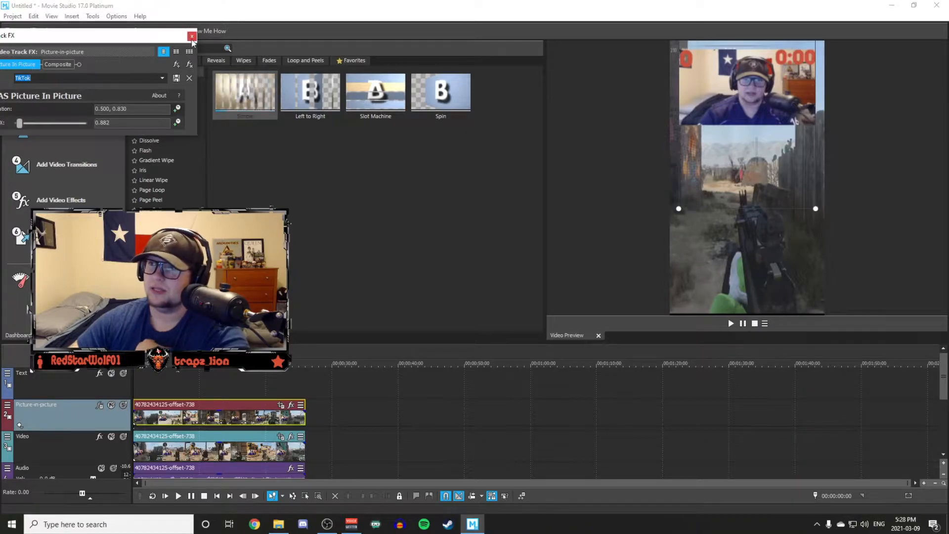
click(191, 36)
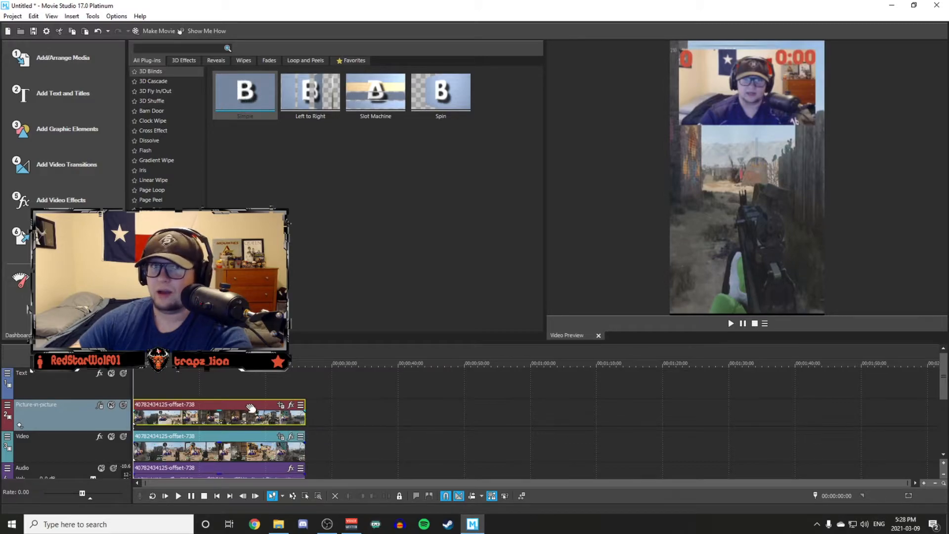
Add the VEGAS Bézier Masking effect to the picture-in-picture clip.
click(290, 406)
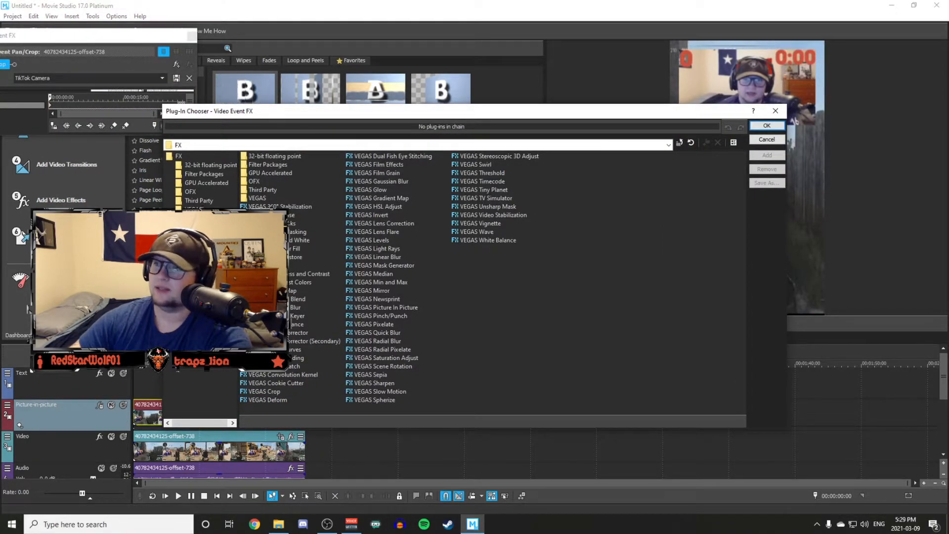
click(298, 232)
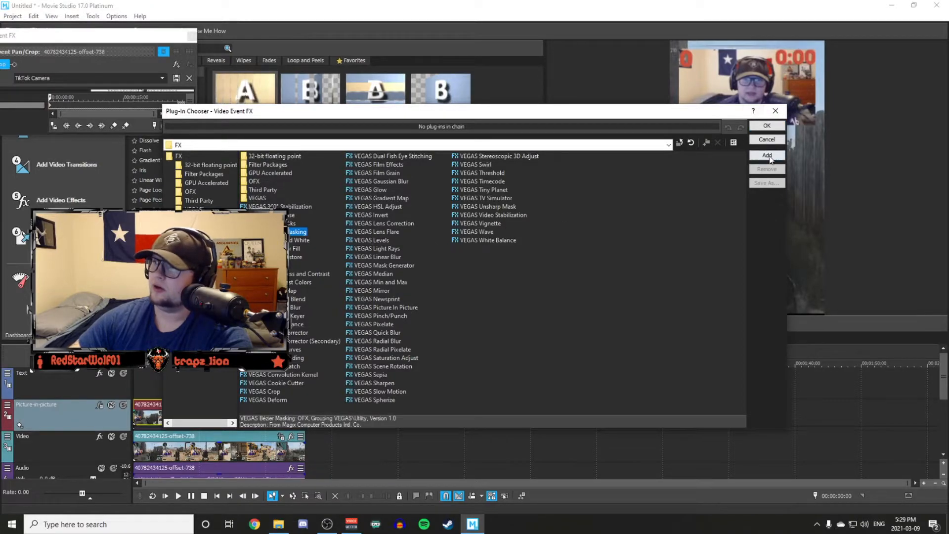
click(767, 156)
click(767, 126)
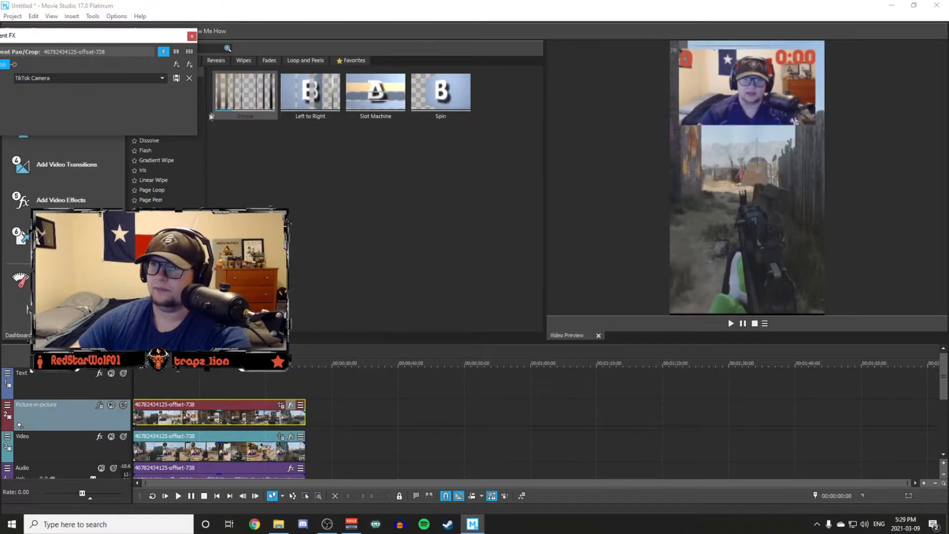
Move the effect window clear of the webcam overlay and apply the Circle preset to the Bézier mask.
drag(131, 36, 324, 54)
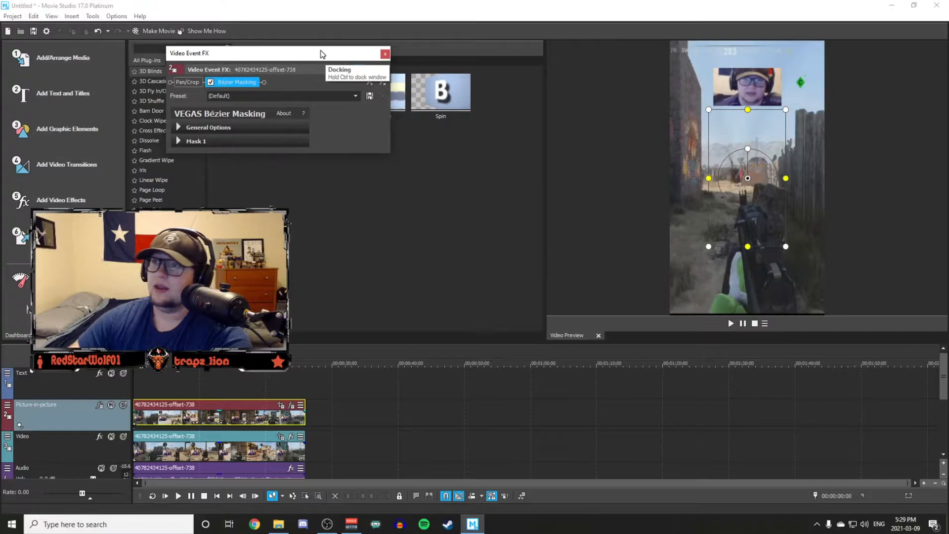
click(321, 96)
click(348, 151)
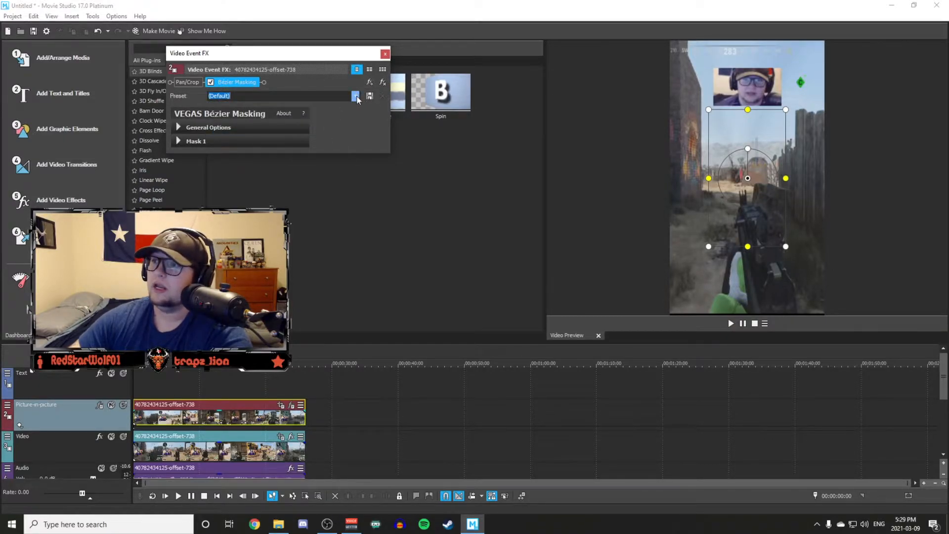
click(356, 96)
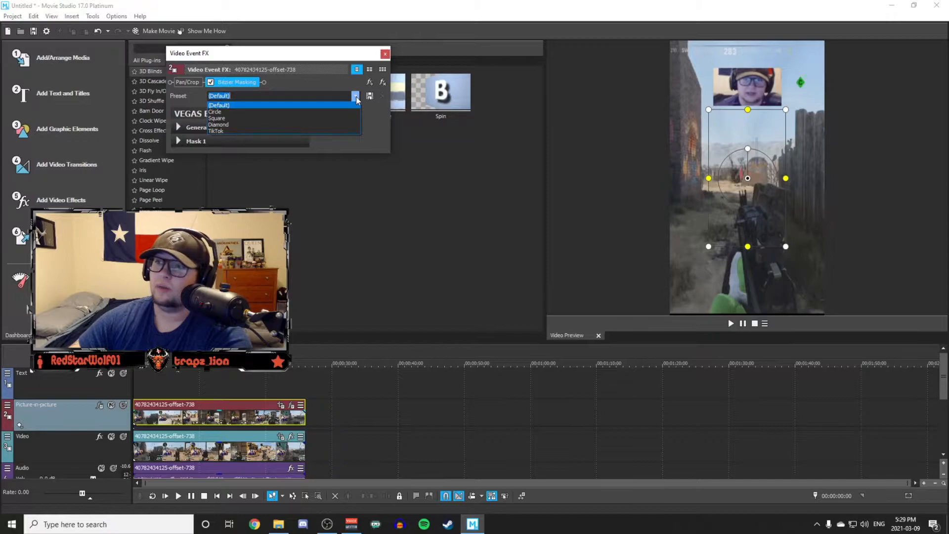
click(303, 112)
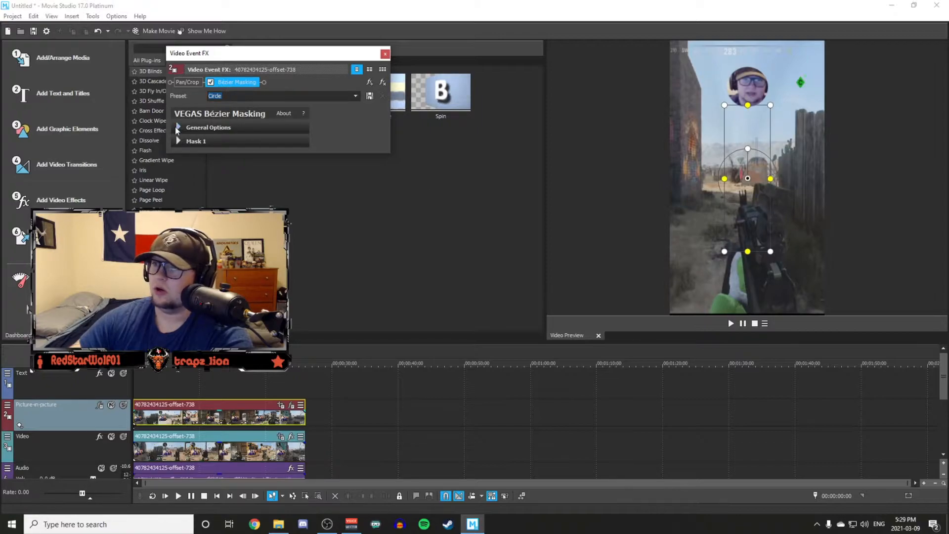
Widen Mask 1 to 0.330, keeping its type as Oval, and collapse its settings.
click(199, 128)
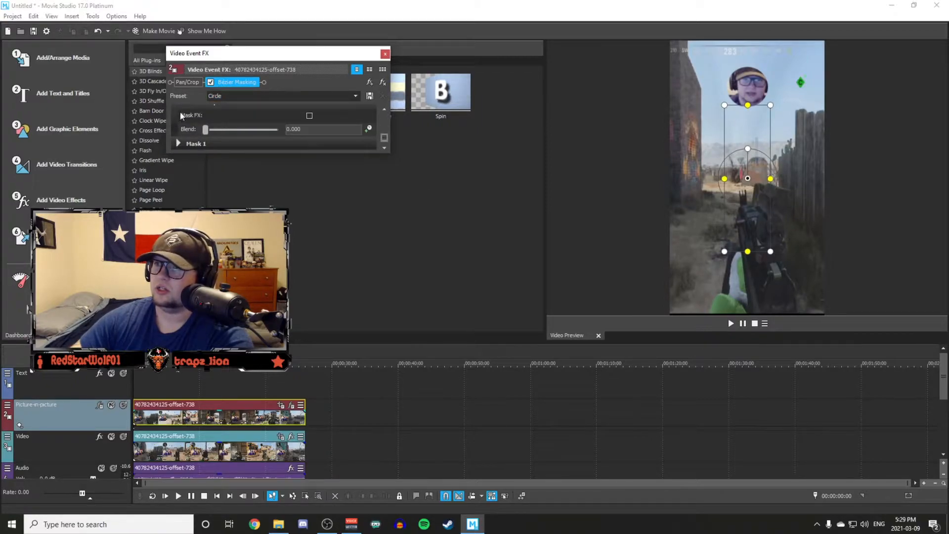
click(183, 126)
click(181, 140)
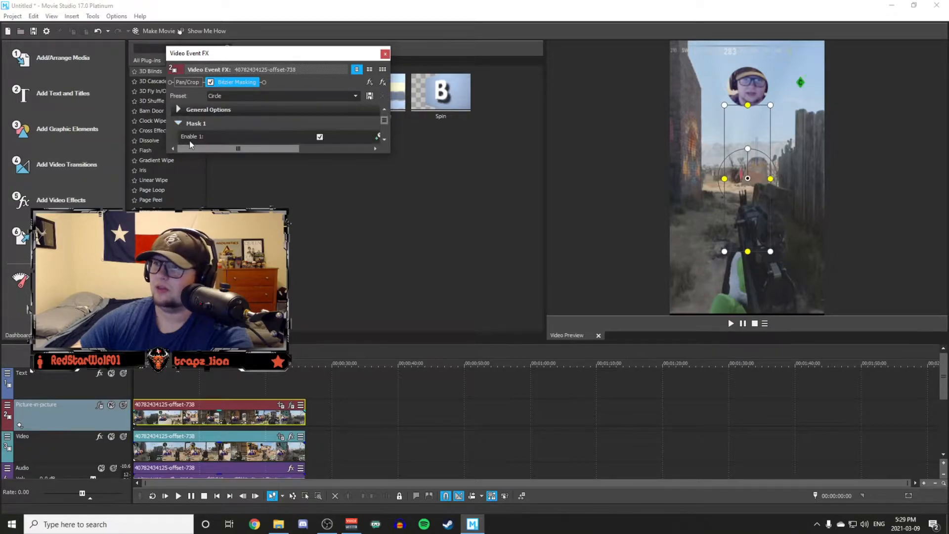
drag(389, 156, 459, 243)
click(271, 133)
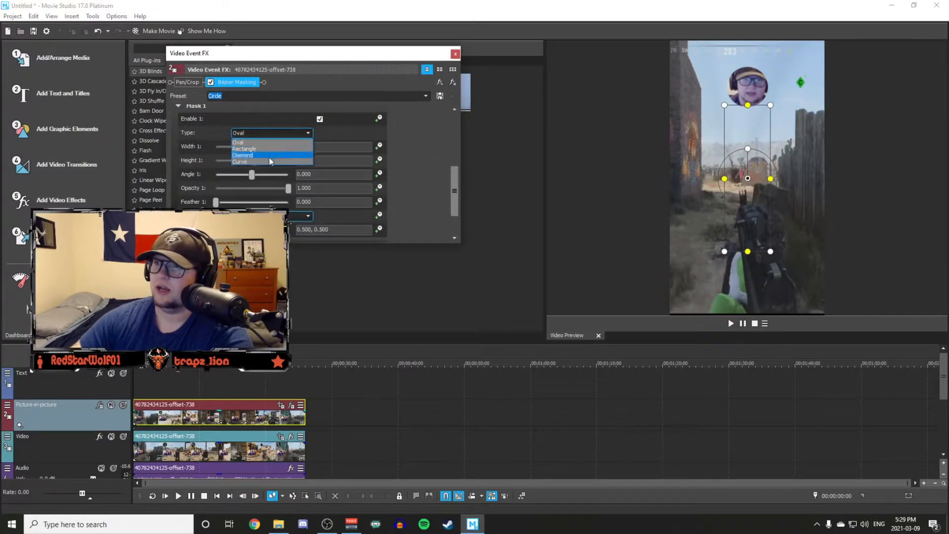
click(330, 136)
scroll(332, 163, down, 1)
scroll(337, 139, up, 5)
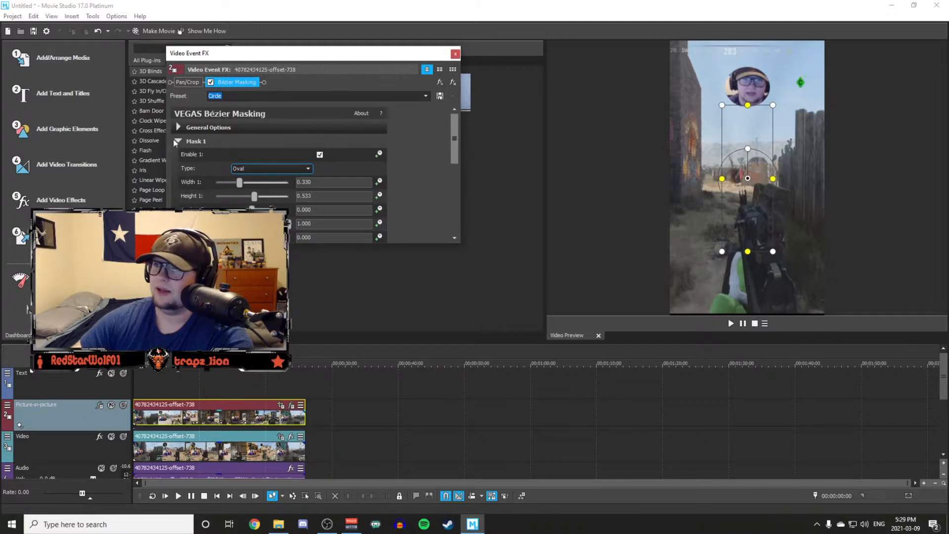
click(178, 141)
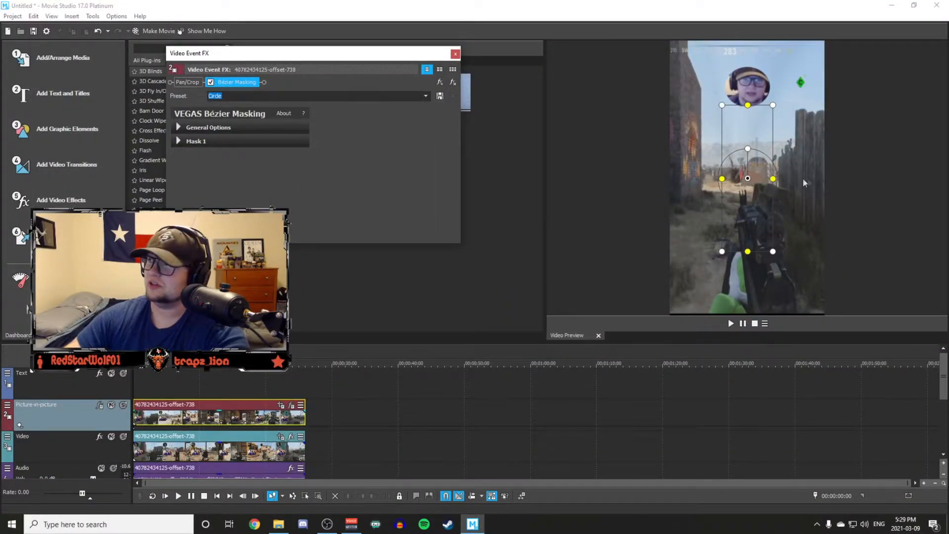
Enlarge the circular mask around the webcam, apply the saved TikTok preset to the Bézier Masking effect, and close the effect window.
mouse_move(773, 251)
mouse_down()
mouse_move(794, 278)
mouse_move(777, 262)
mouse_move(778, 246)
mouse_up()
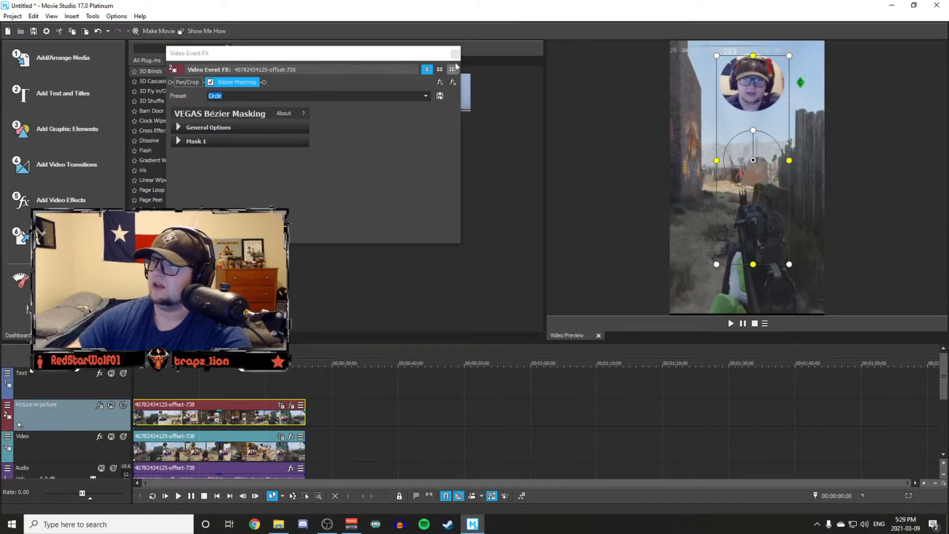
click(424, 96)
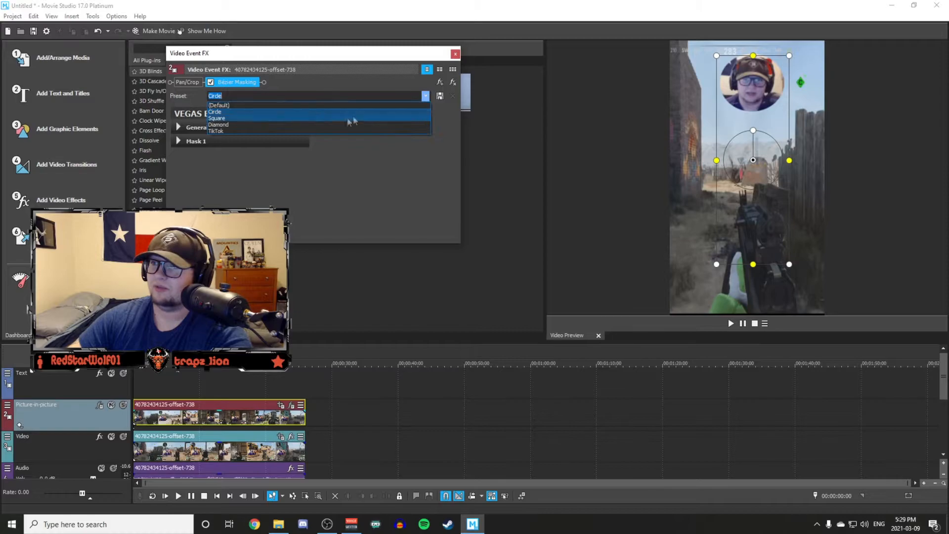
click(278, 128)
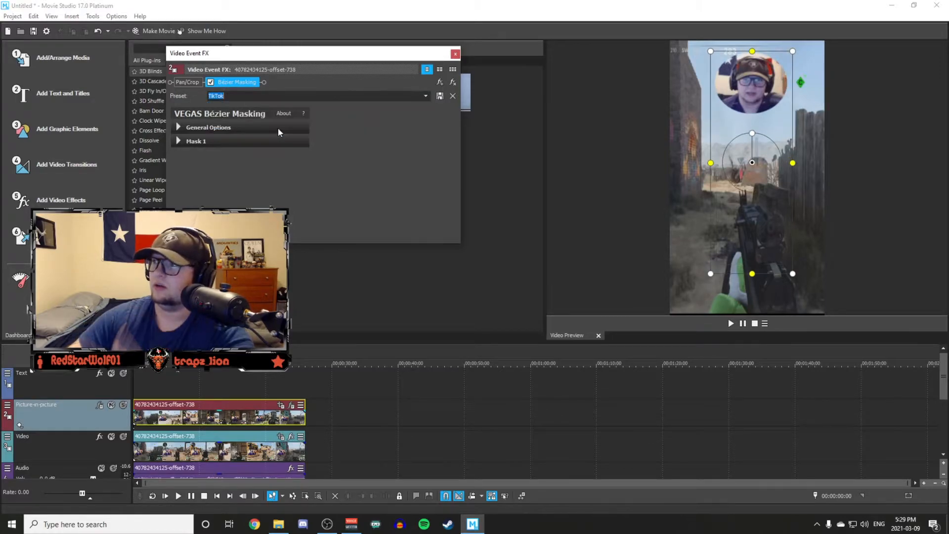
click(455, 54)
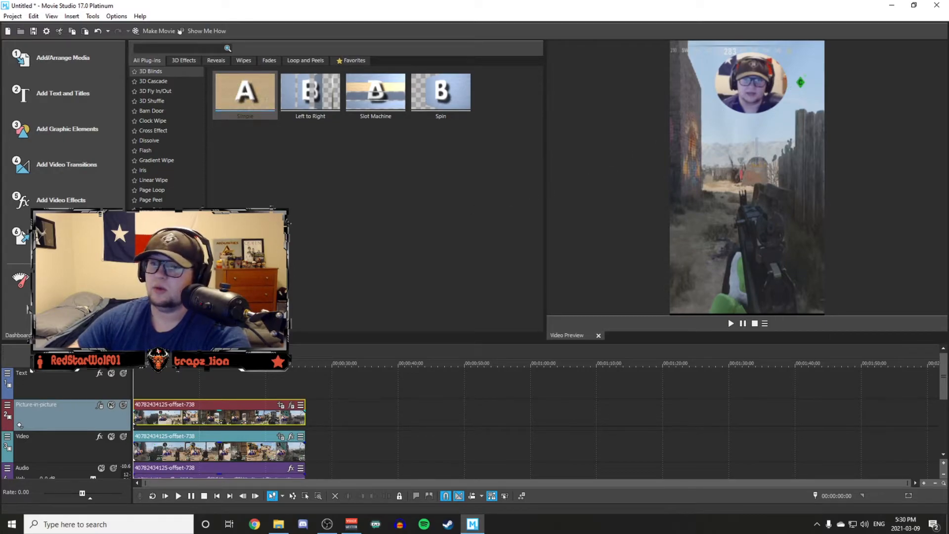
Nudge the webcam overlay in the Picture-in-picture track's effect, reapply its TikTok preset, and close the track effects.
click(99, 405)
mouse_move(734, 195)
mouse_down()
mouse_move(705, 225)
mouse_move(703, 193)
mouse_move(747, 201)
mouse_move(741, 369)
mouse_move(729, 172)
mouse_move(733, 197)
mouse_up()
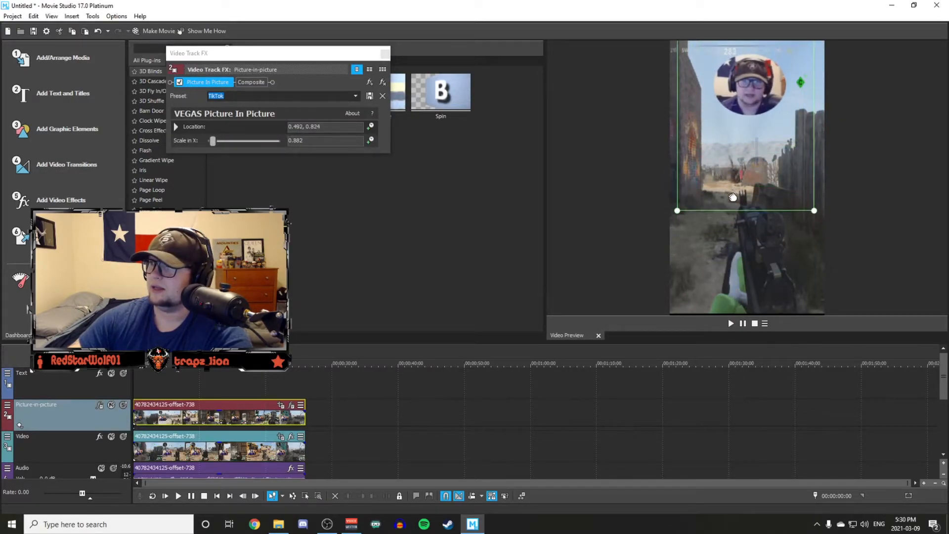
click(355, 96)
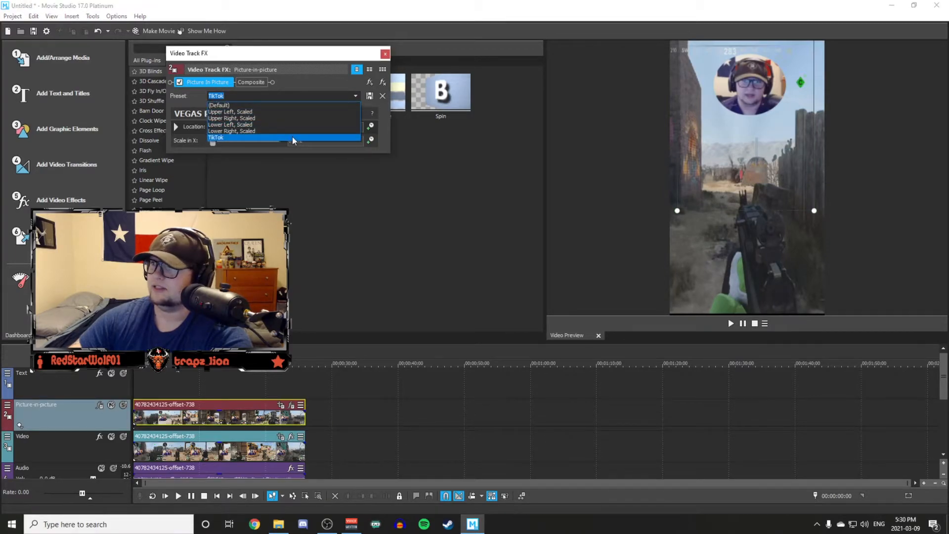
click(292, 136)
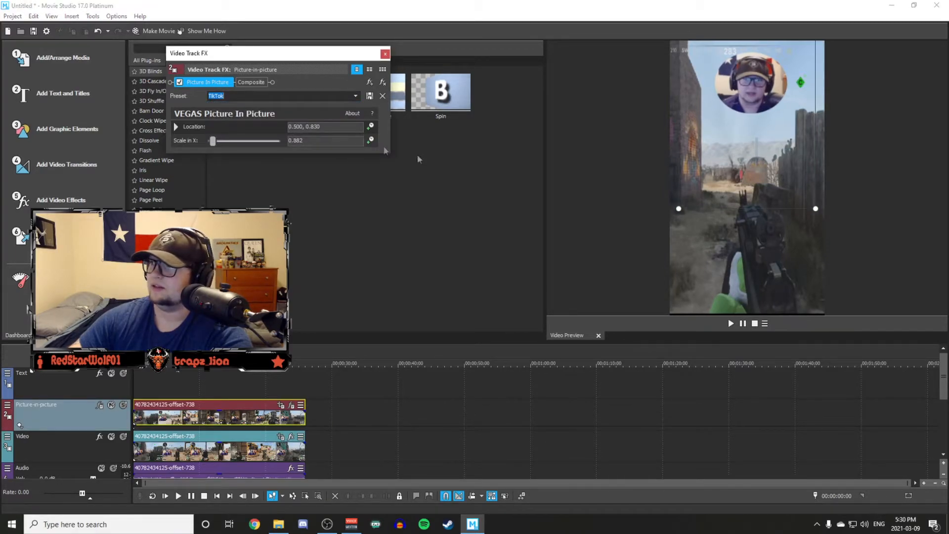
click(385, 54)
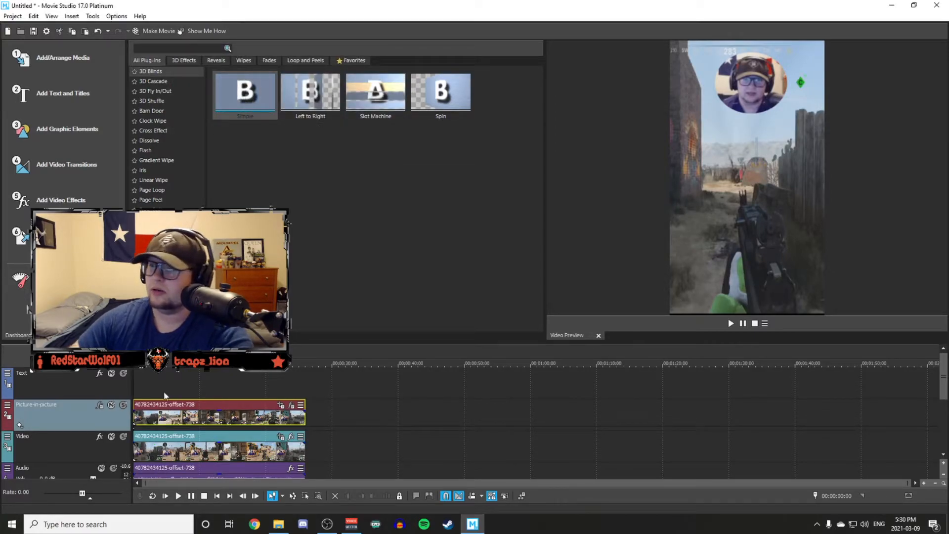
Play parts of the vertical edit to check the circular webcam over the gameplay, and return the playhead to the start.
key(space)
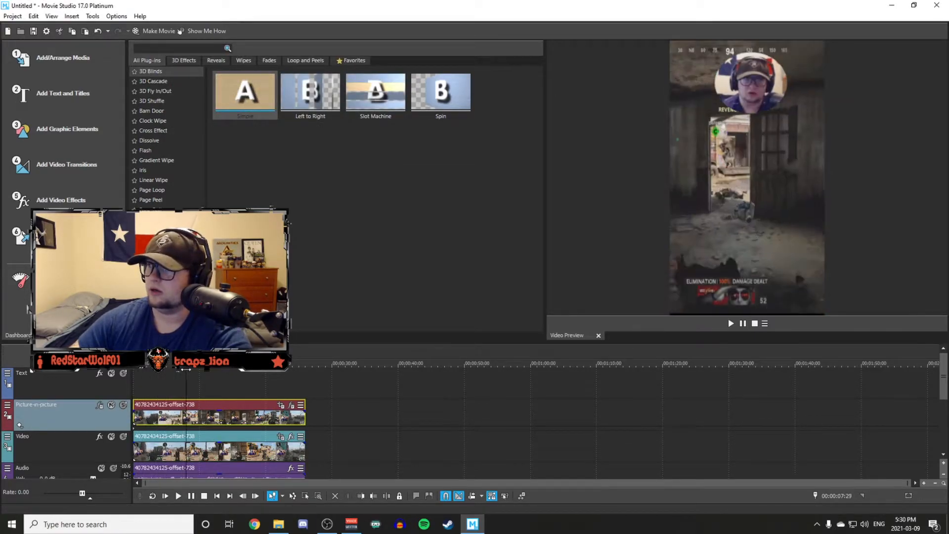
key(space)
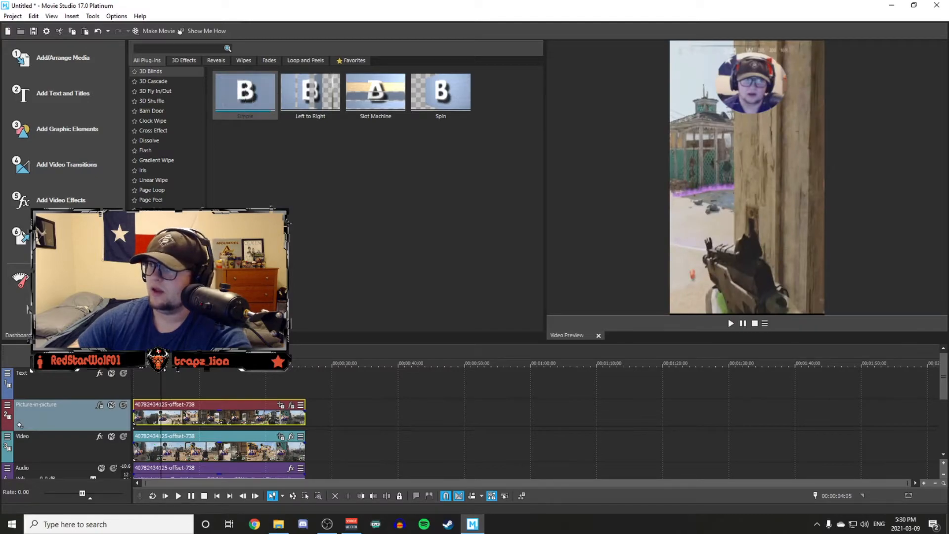
drag(160, 364, 133, 364)
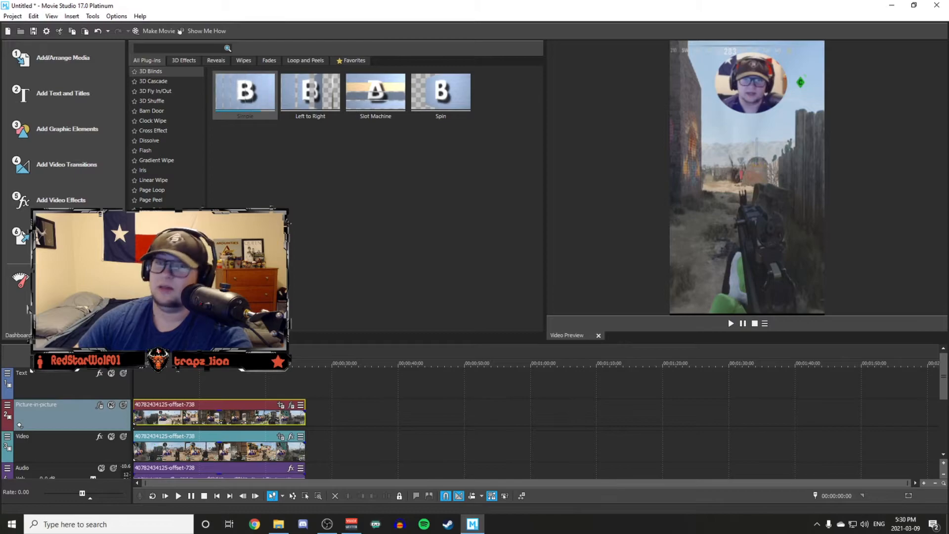
key(space)
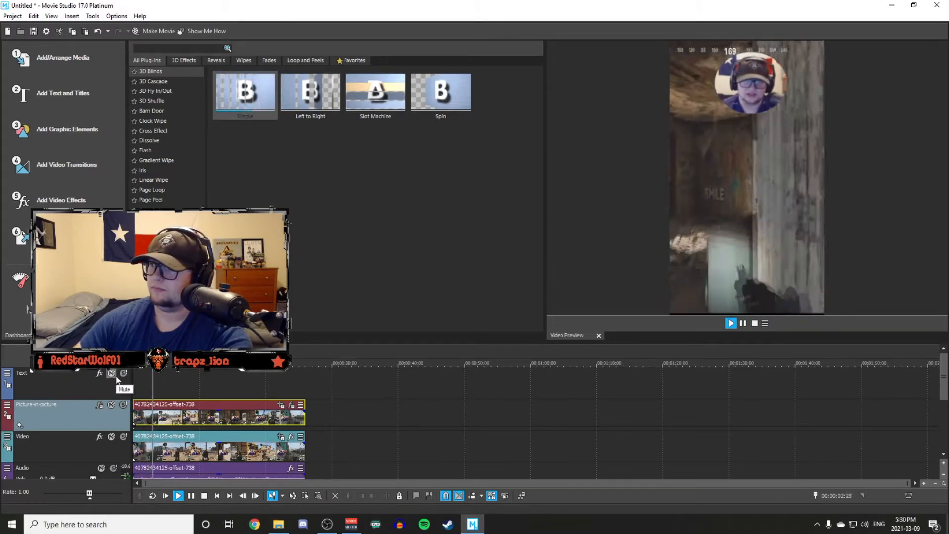
key(space)
click(134, 363)
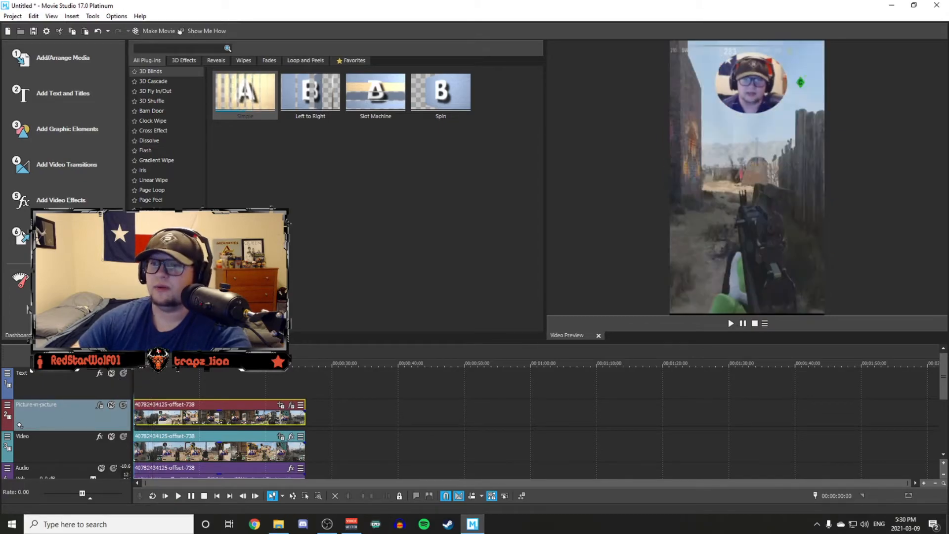
Start making the movie as an MP4 saved to the hard drive and open its advanced render options.
click(21, 239)
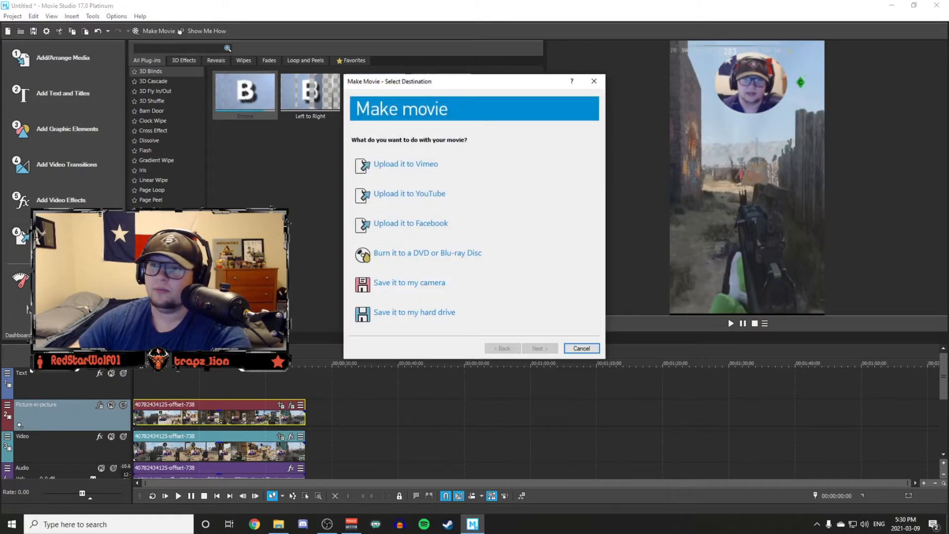
click(414, 318)
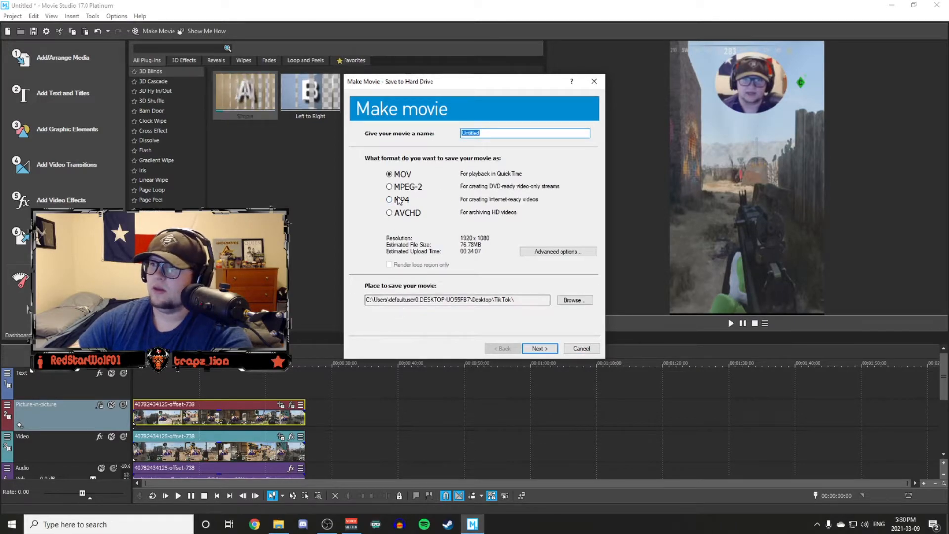
click(545, 253)
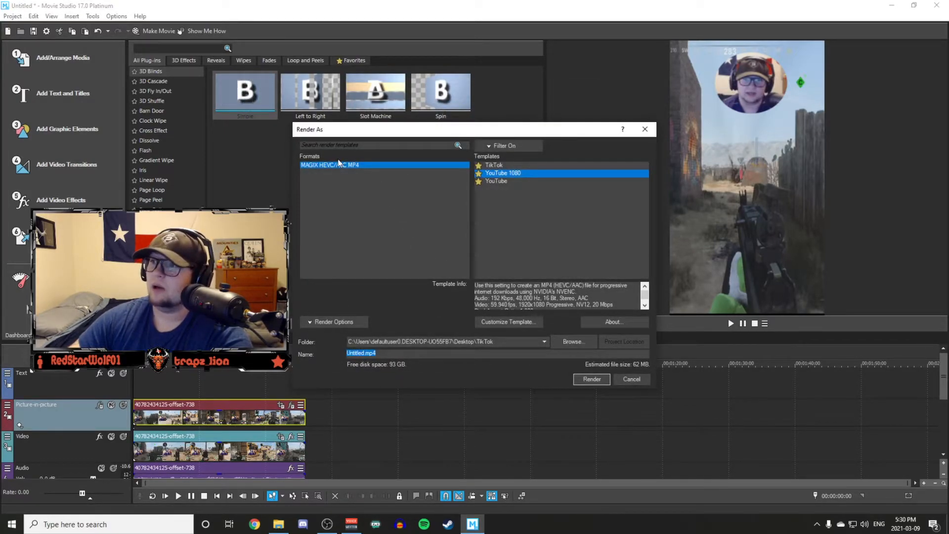
Turn off the favorites-only filter and select the Internet HD 1080p 50 fps (NVIDIA NVENC) template under MAGIX HEVC/AAC MP4.
click(482, 146)
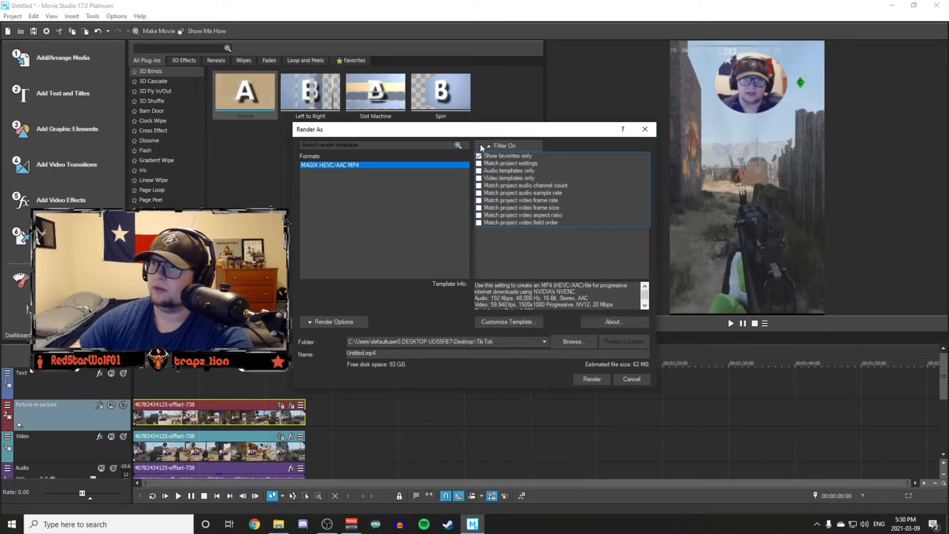
click(479, 157)
click(543, 146)
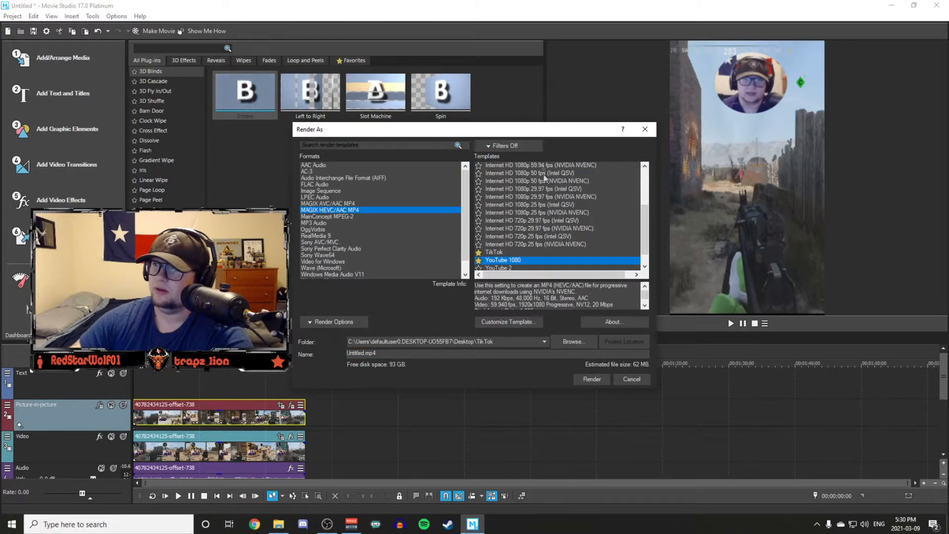
click(329, 216)
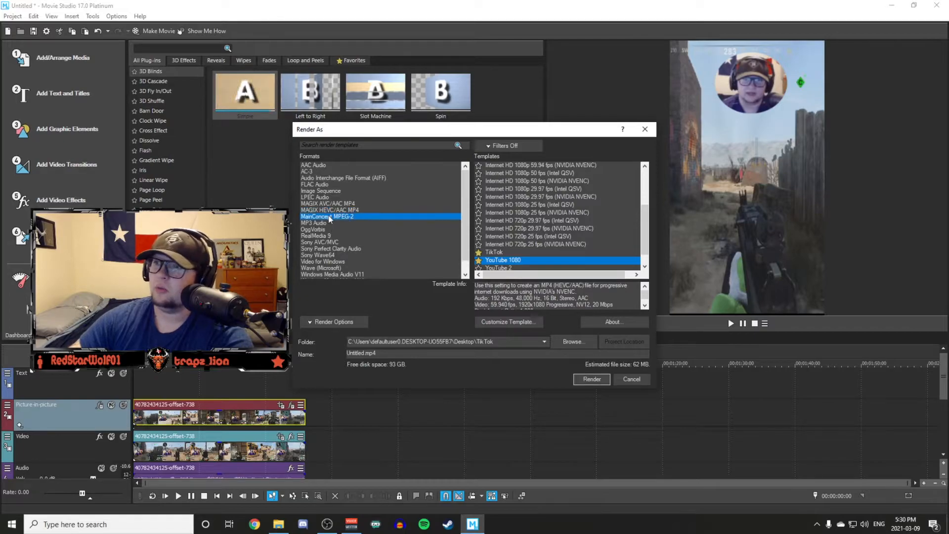
click(330, 211)
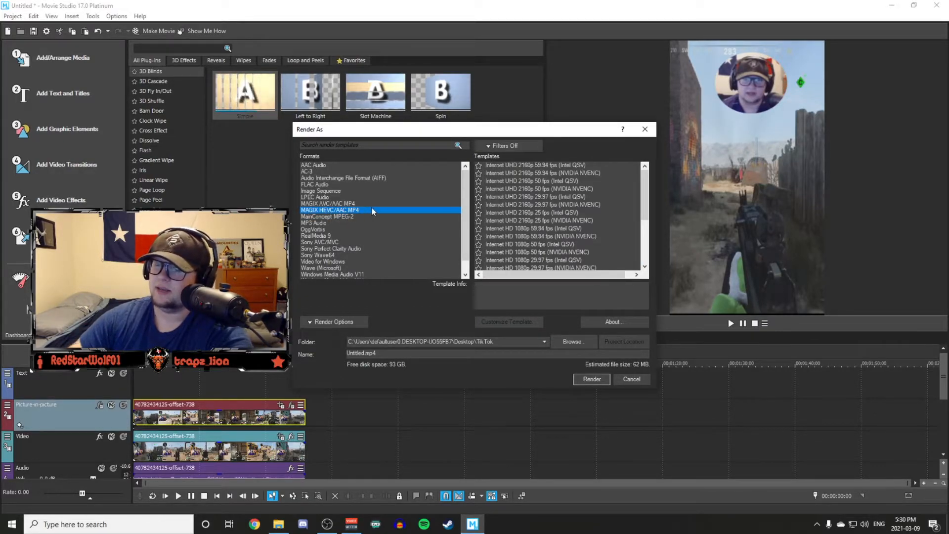
scroll(510, 218, down, 4)
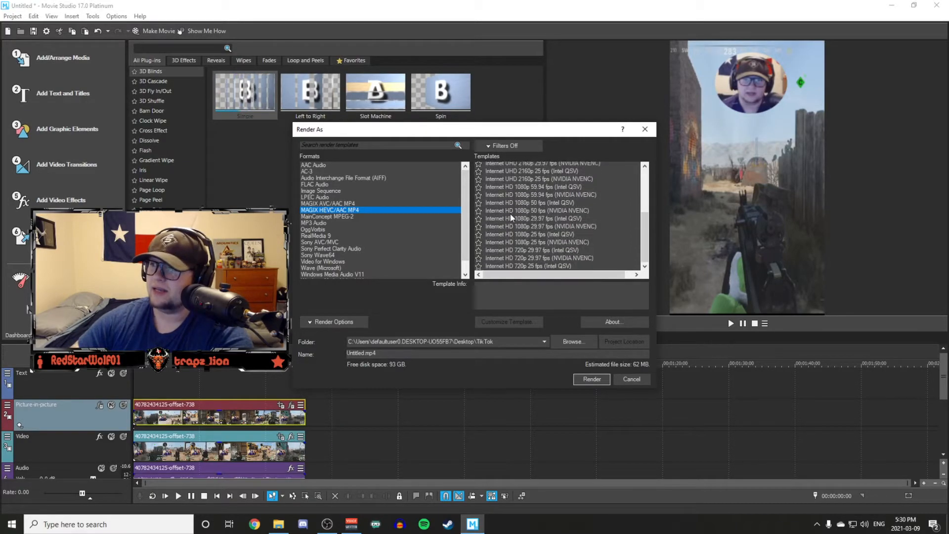
scroll(508, 217, up, 2)
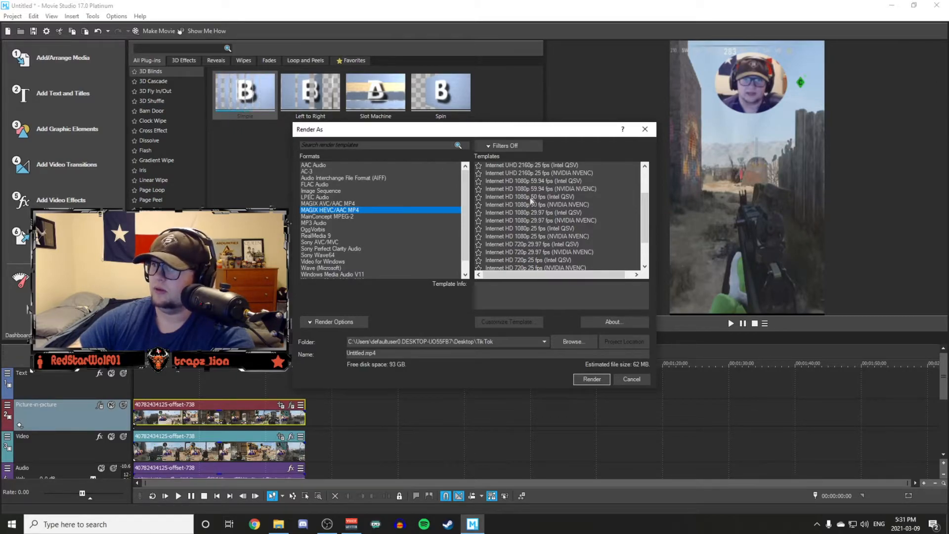
click(529, 204)
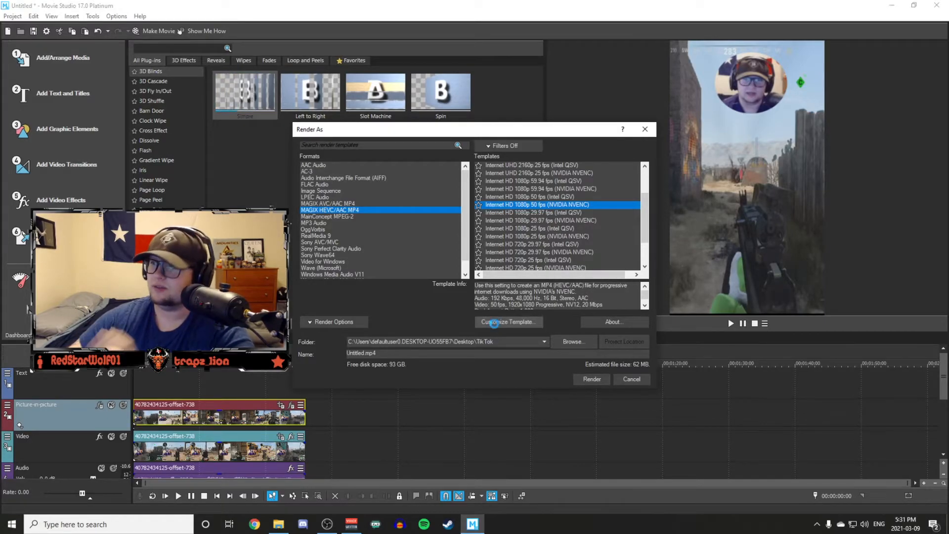
Try a custom frame size of 1080 x 1920 and a frame rate of 59.940 in the template's custom settings, and discard the changes.
click(492, 322)
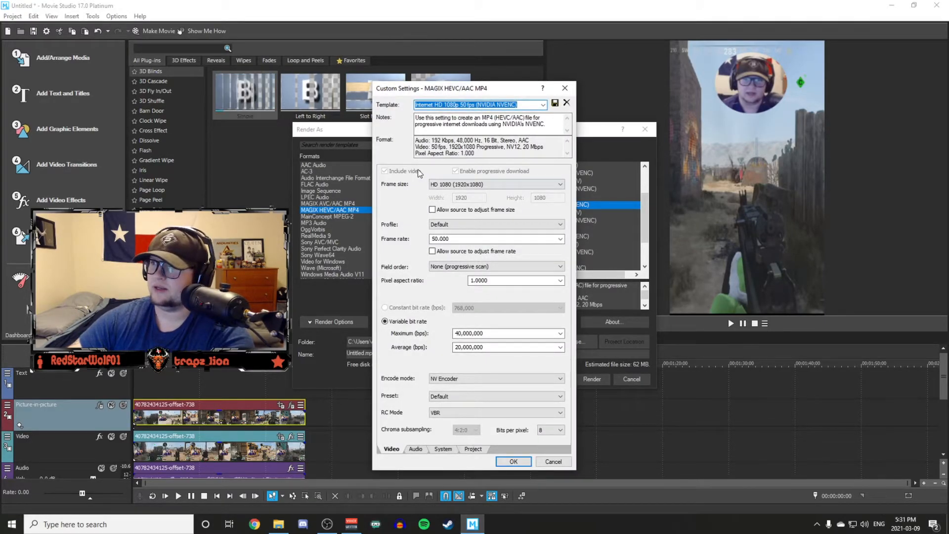
click(467, 184)
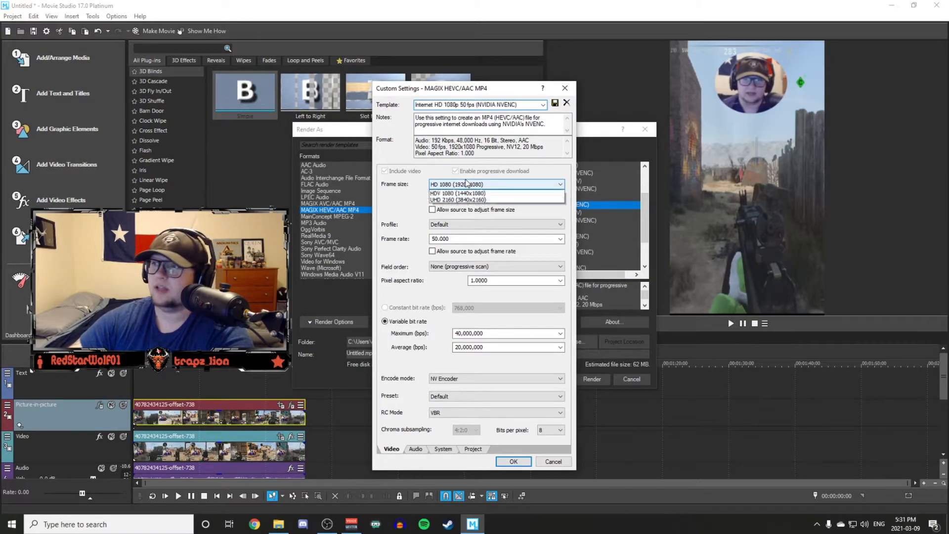
click(468, 194)
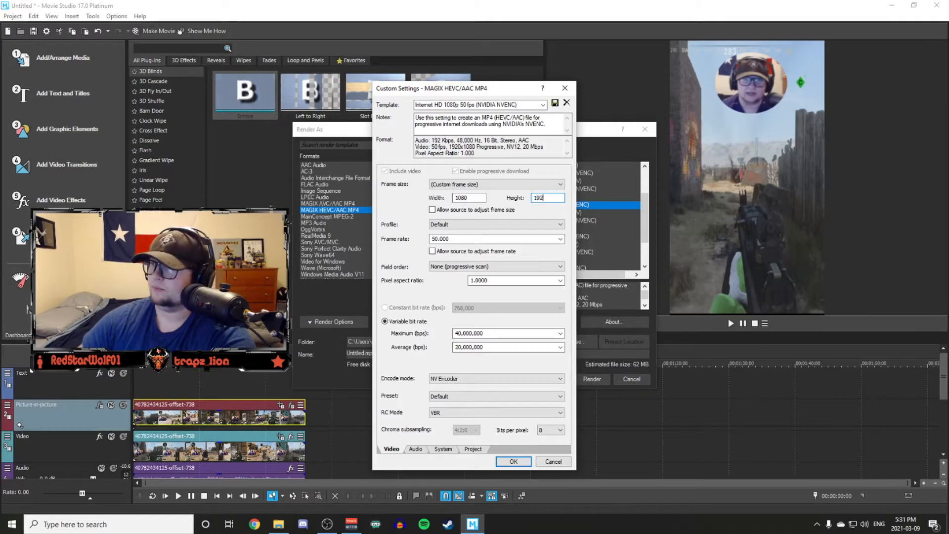
drag(453, 239, 428, 243)
click(559, 239)
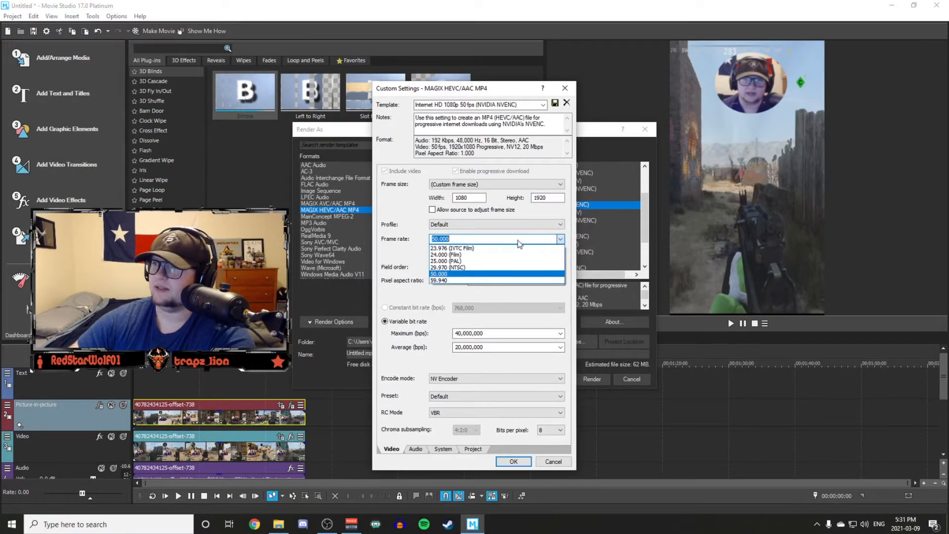
click(458, 282)
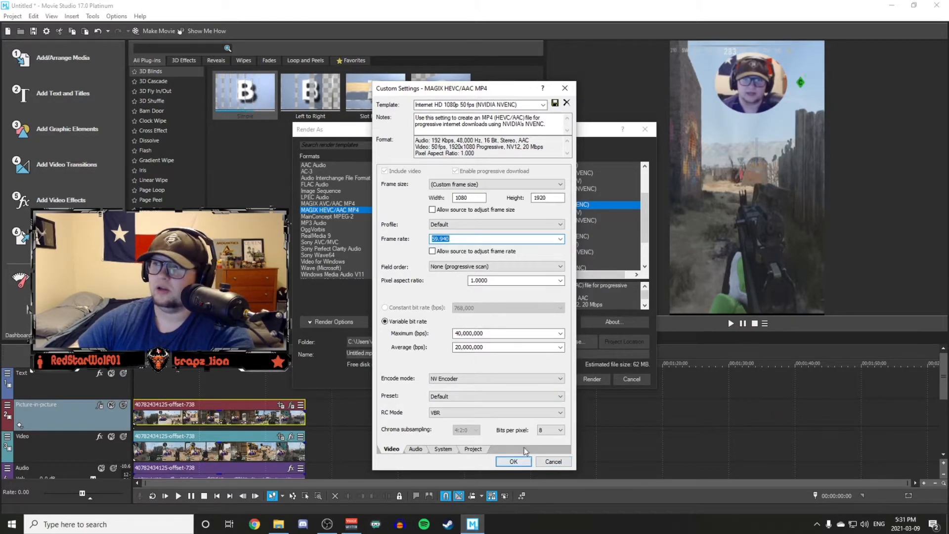
click(553, 462)
Limit the render templates to favorites only and select the TikTok template.
scroll(497, 258, down, 2)
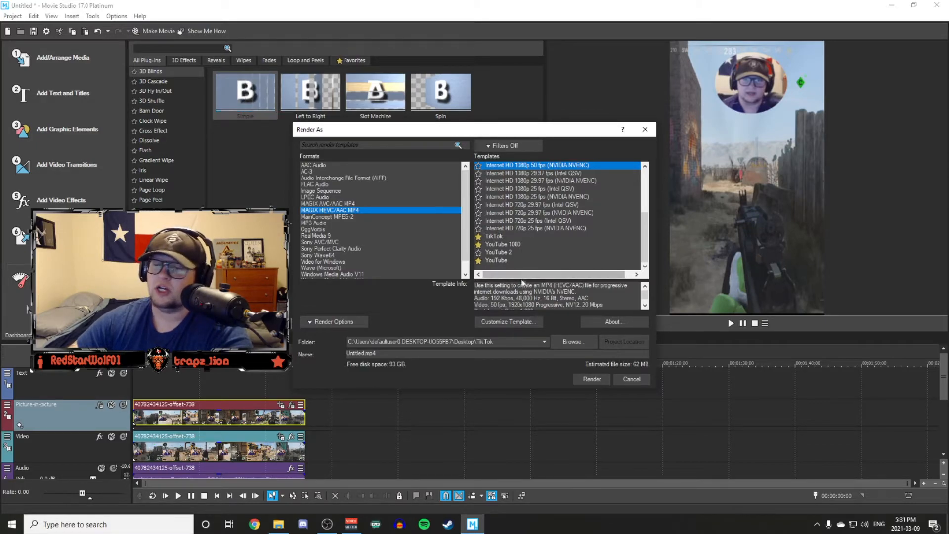
click(495, 146)
click(480, 156)
click(540, 145)
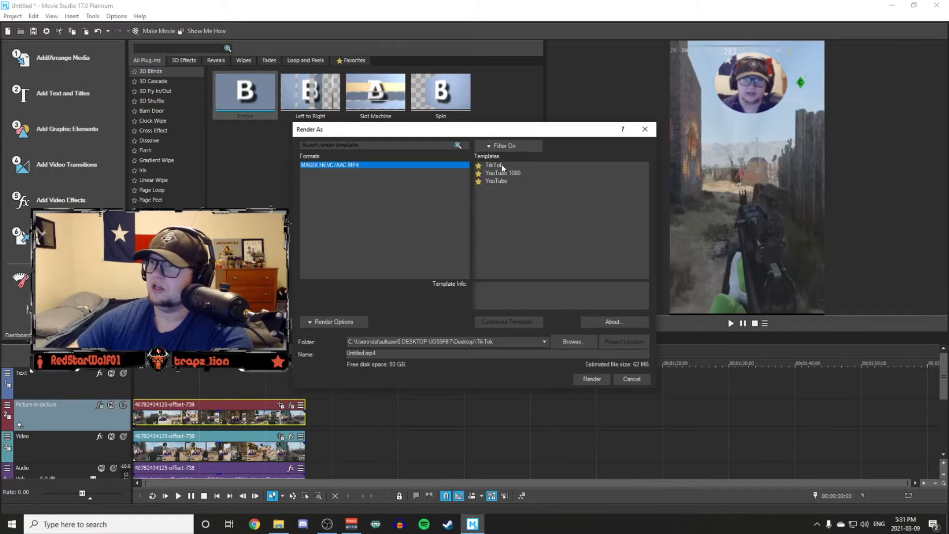
click(493, 164)
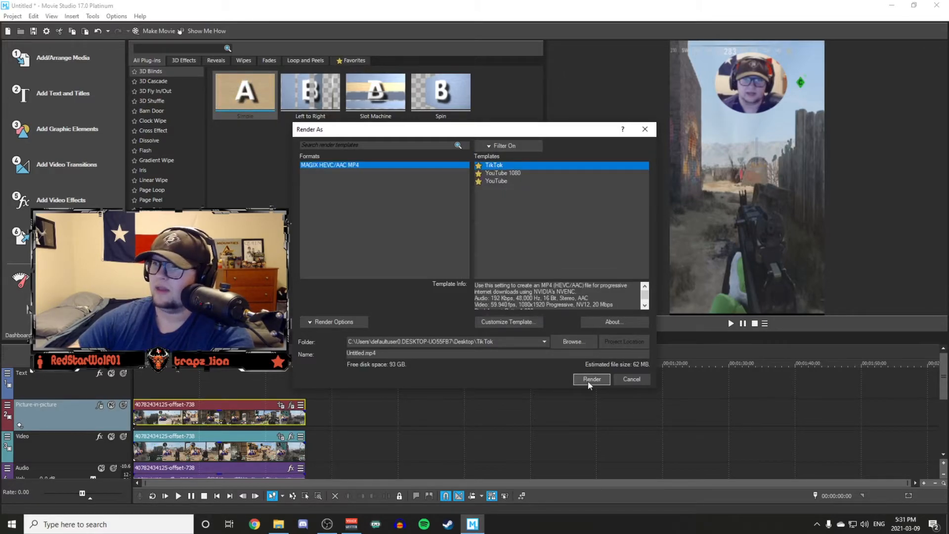
Name the output file "sample for yt" and render the video.
drag(380, 353, 299, 347)
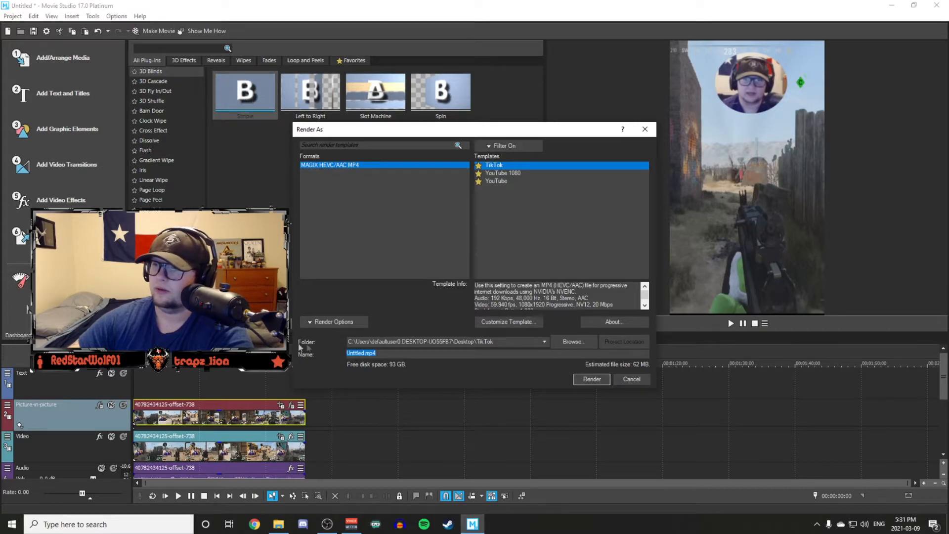
text(sample for yt)
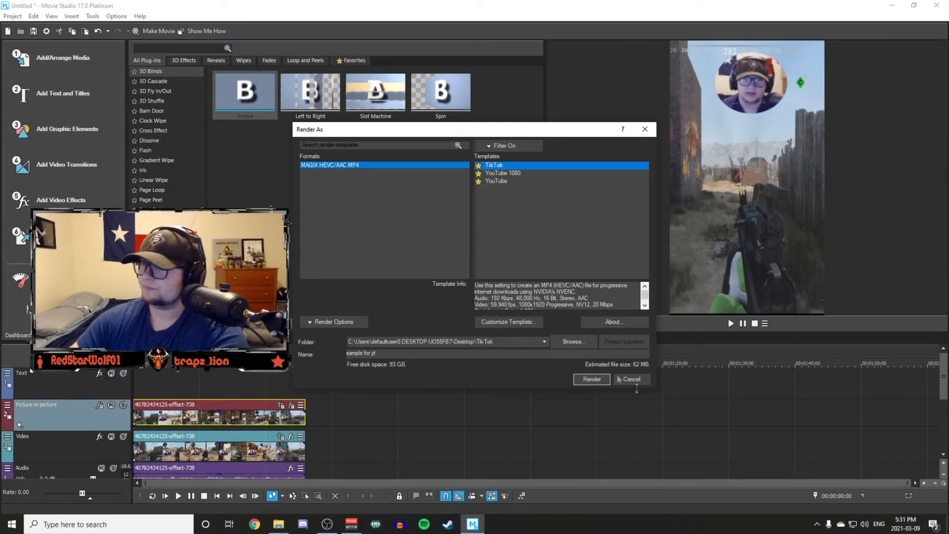
click(592, 379)
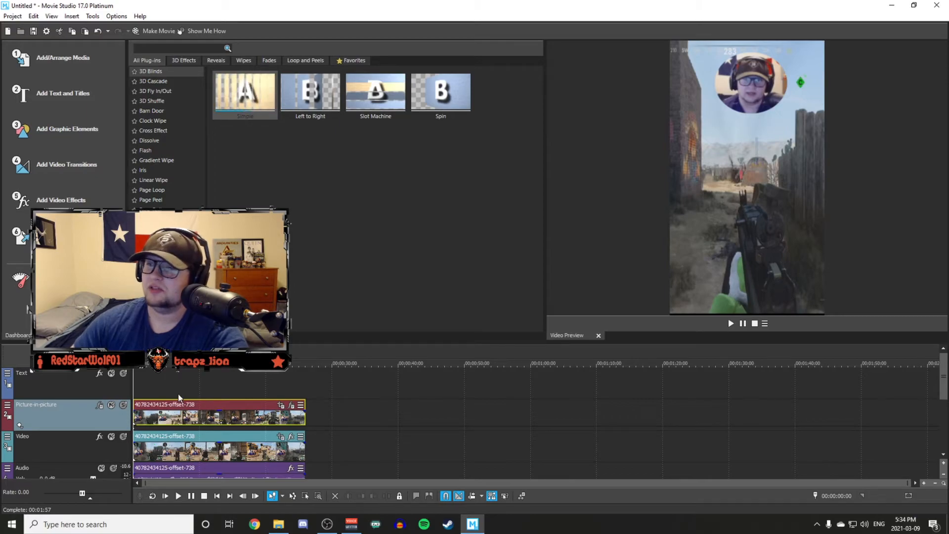
Play the vertical edit from the start of the timeline after rendering.
key(space)
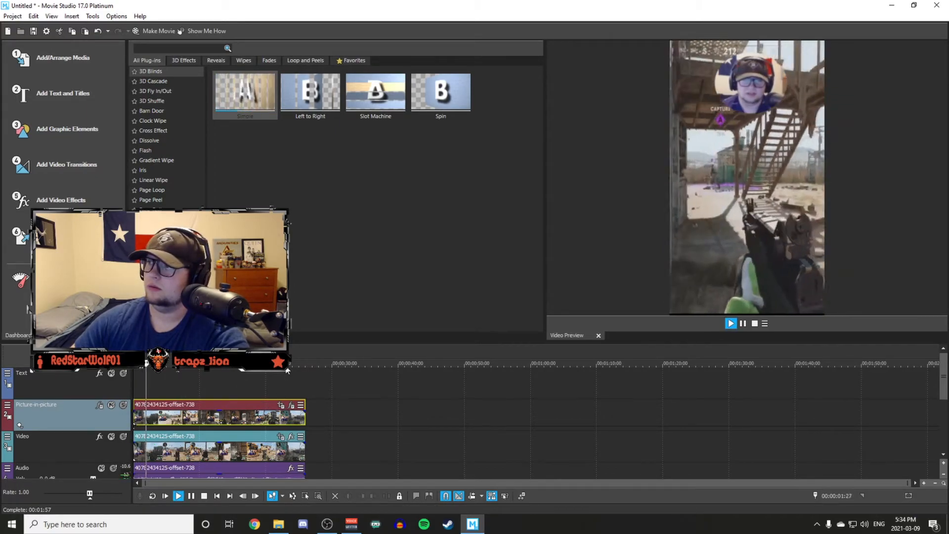
Stop playback, return to the start of the timeline and add a text title there.
key(space)
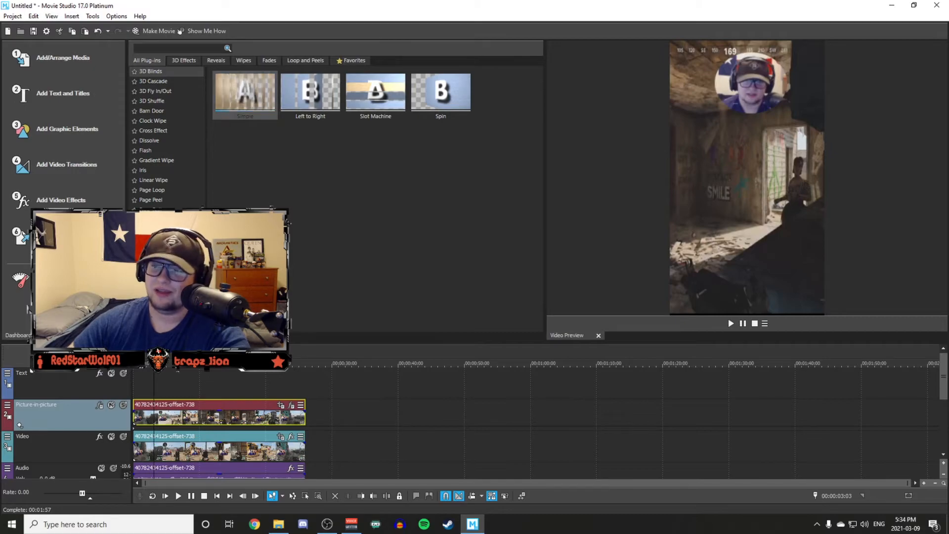
click(135, 365)
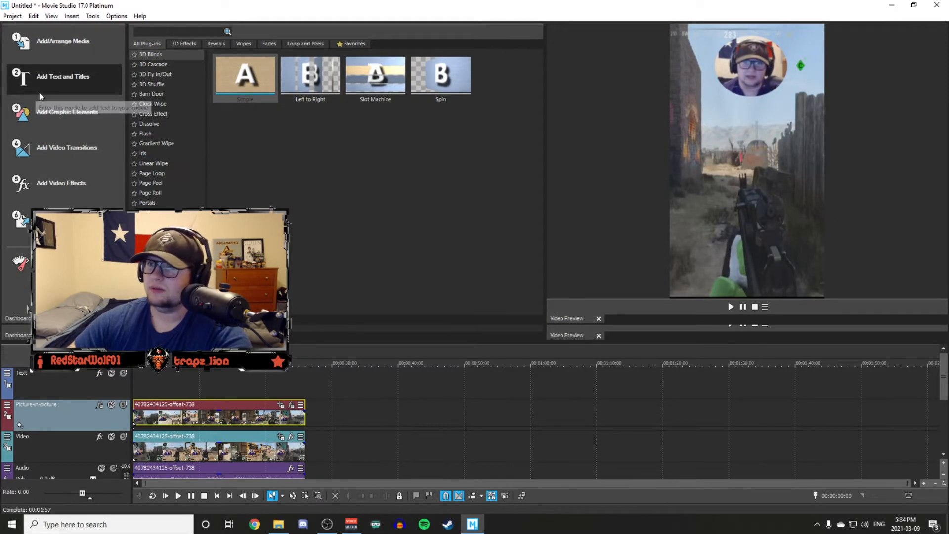
click(43, 93)
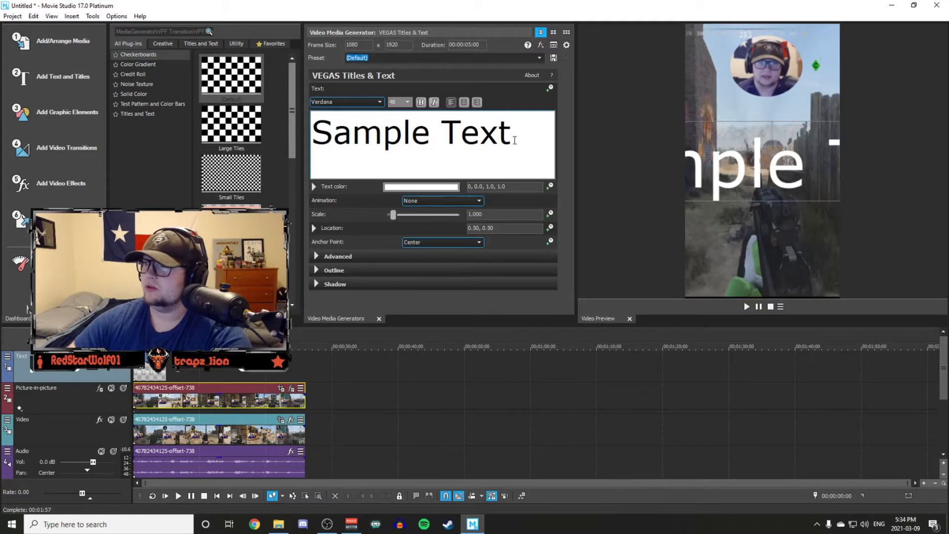
Look through the title's presets, fonts, font sizes and location setting without changing them.
click(539, 58)
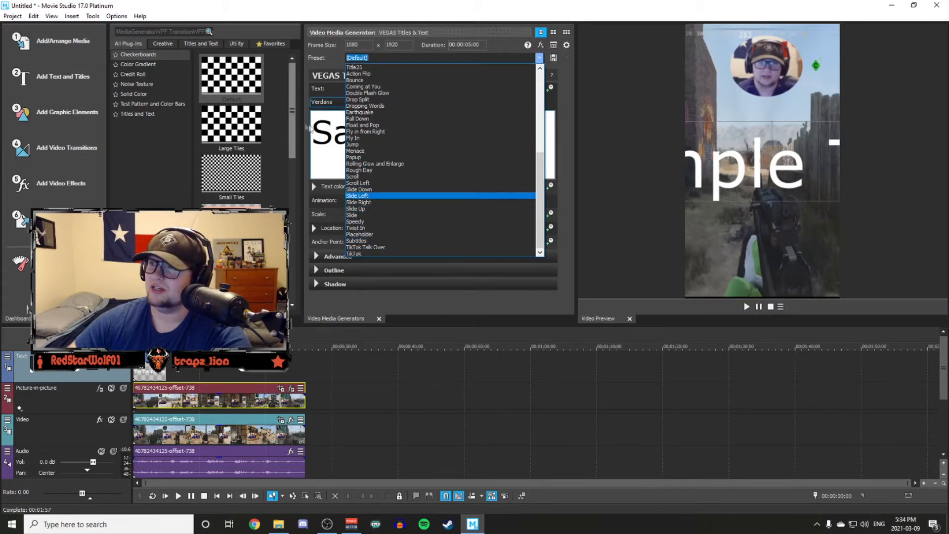
click(325, 116)
click(340, 103)
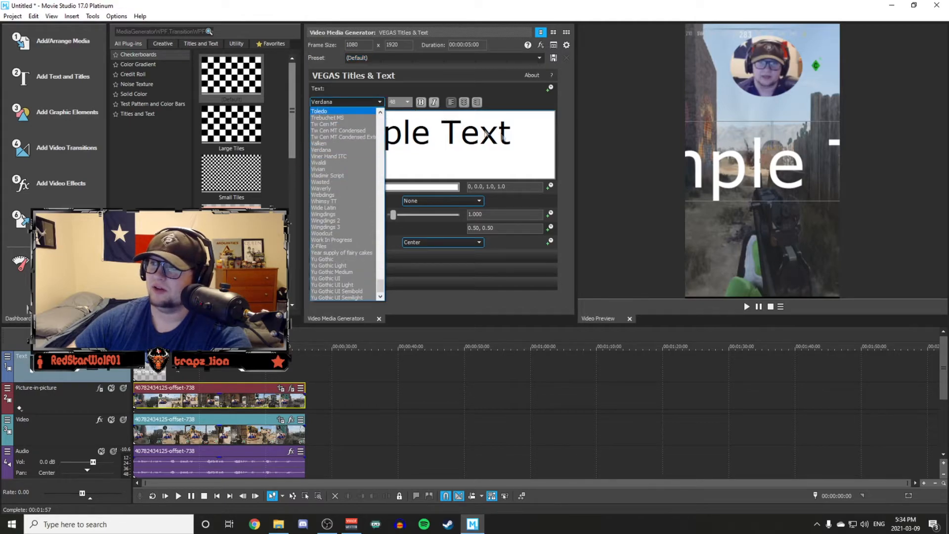
click(528, 134)
click(366, 101)
click(365, 101)
click(407, 101)
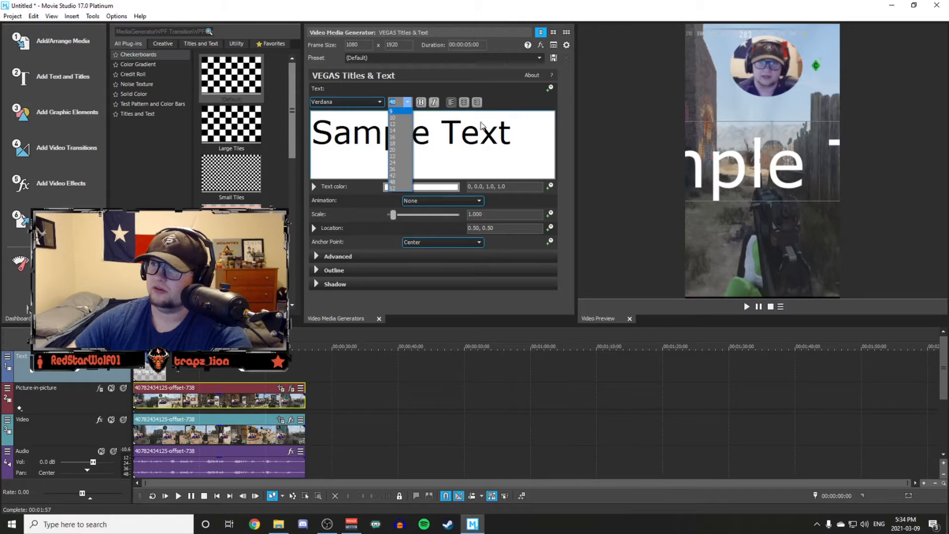
click(481, 124)
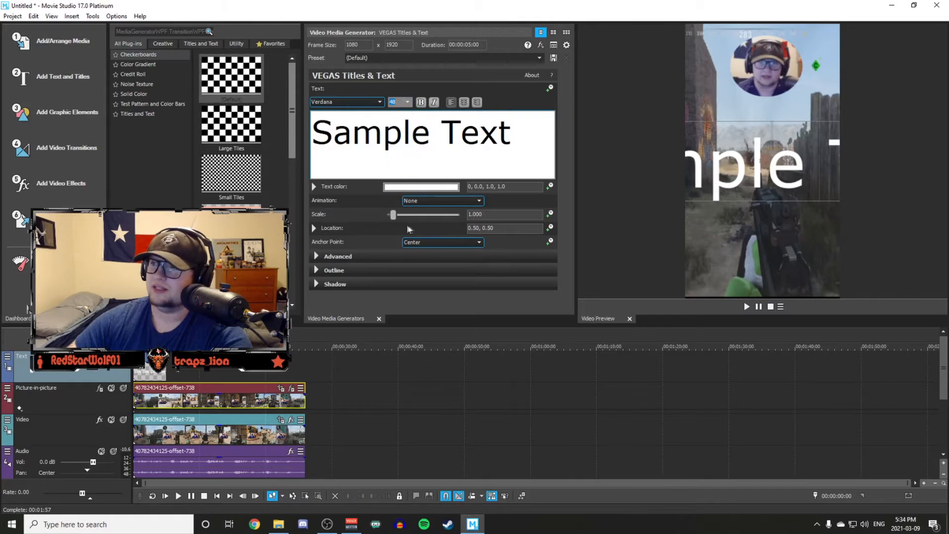
click(314, 228)
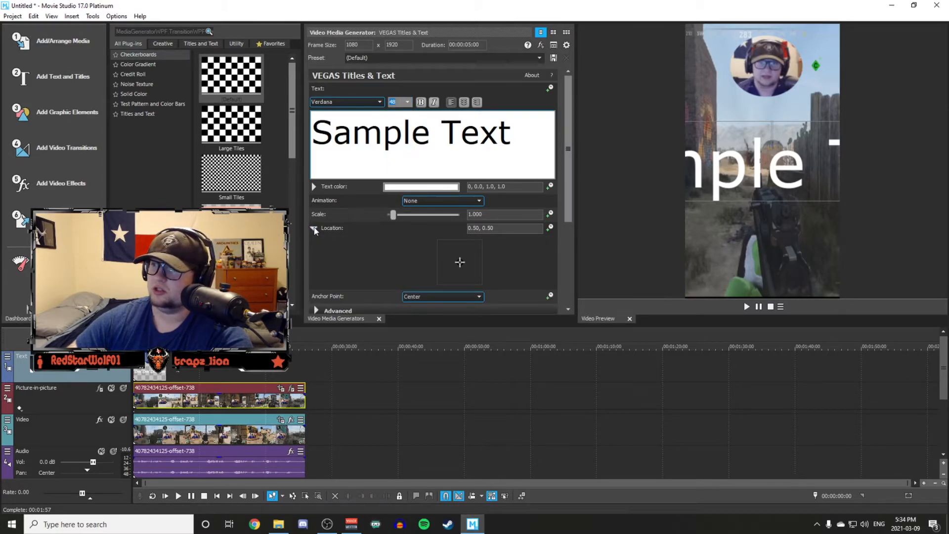
click(314, 229)
Apply the TikTok preset to the title and replace its text with "Lego Star Wars".
click(539, 57)
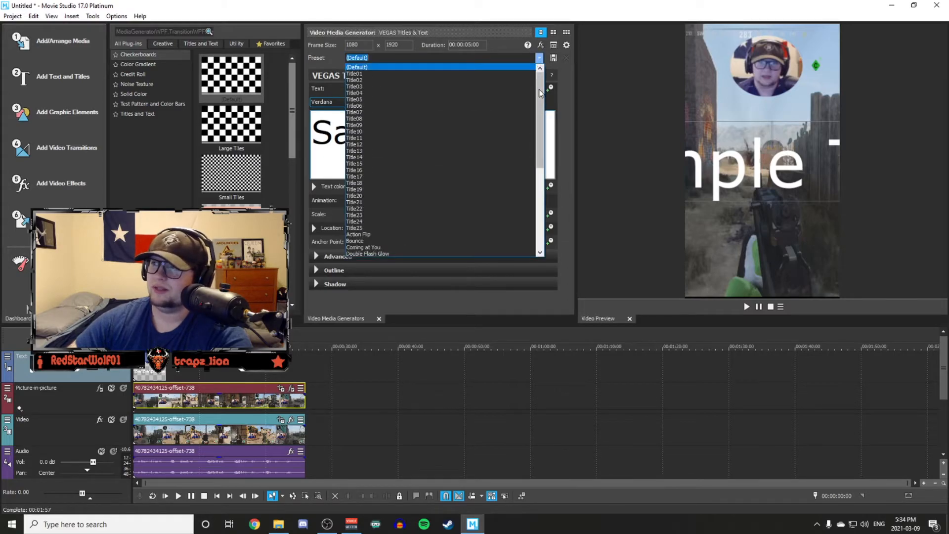
click(374, 254)
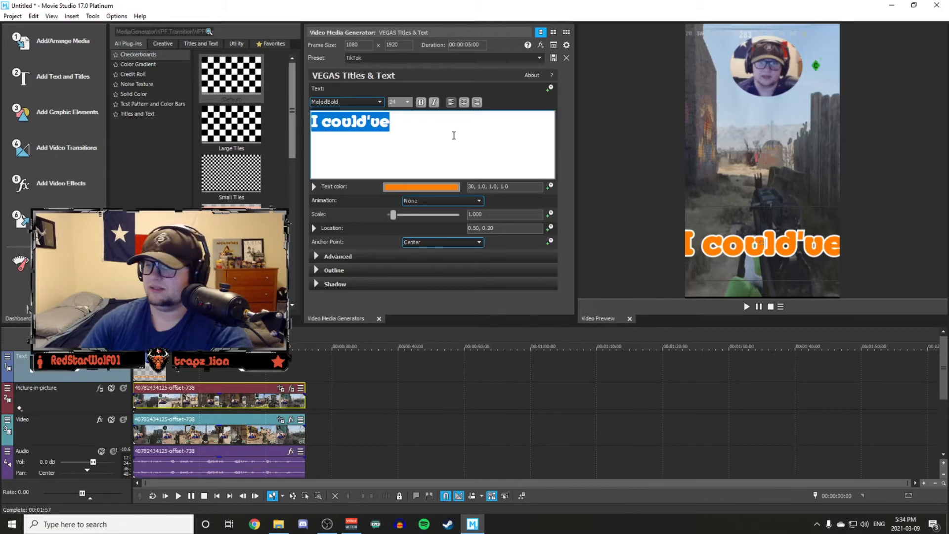
text(Lego )
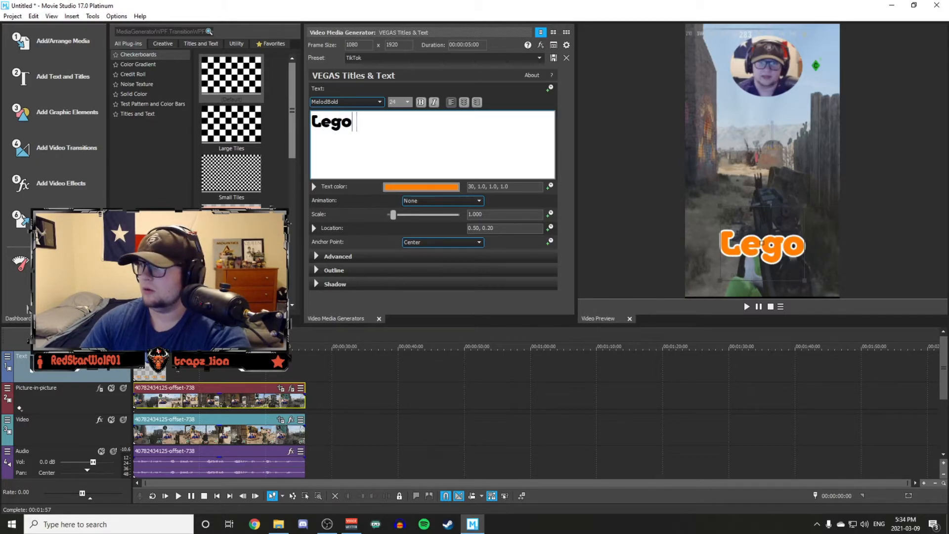
text(Star Wra)
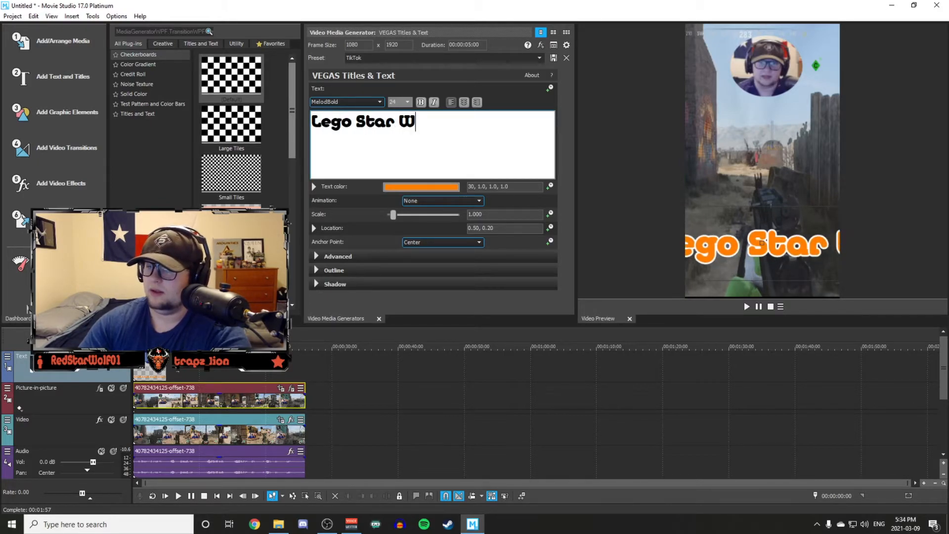
key(BackSpace)
key(BackSpace)
text(ars)
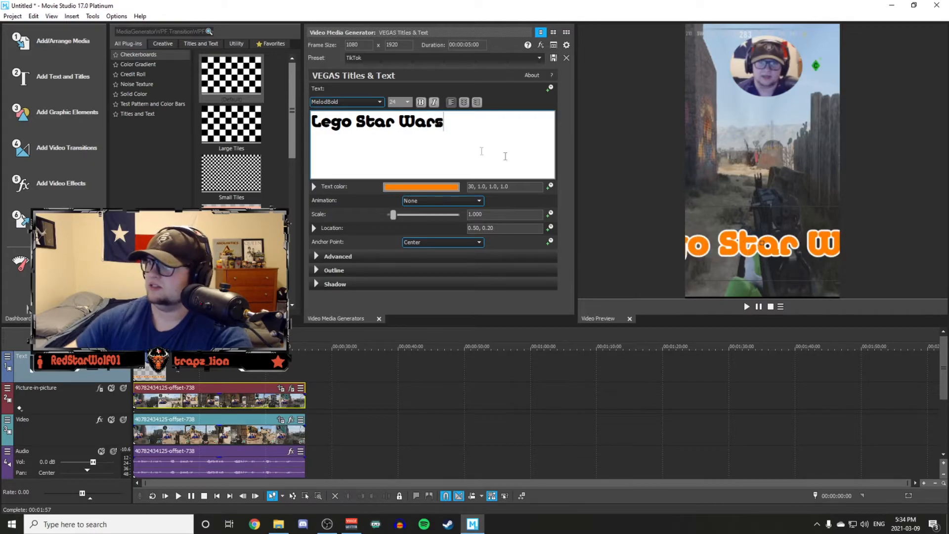
Shrink the title to a scale of about 0.466 and place it low in the frame, at about 0.52, 0.12.
drag(803, 218, 830, 240)
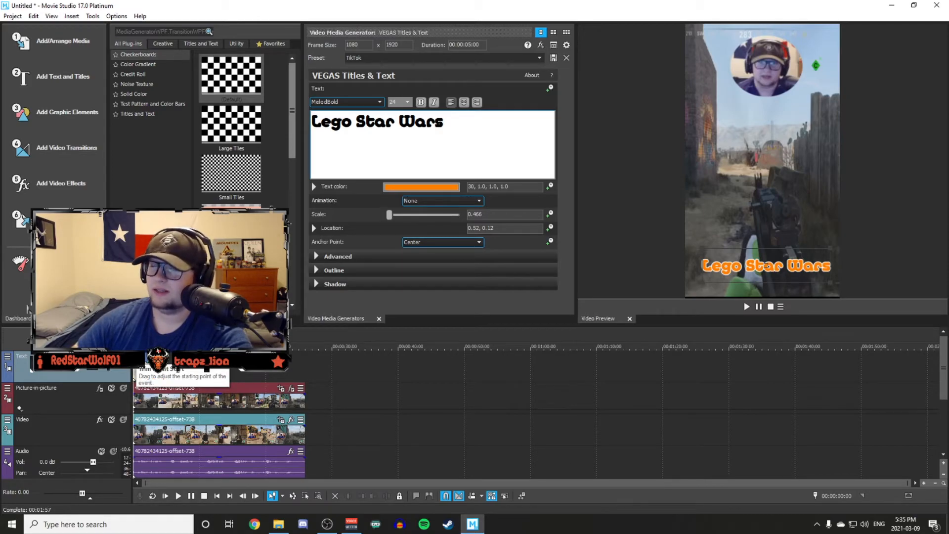
Shift the title event to start at 00:00:01:00, split it at 00:00:01:23 and delete the part after the split.
key(space)
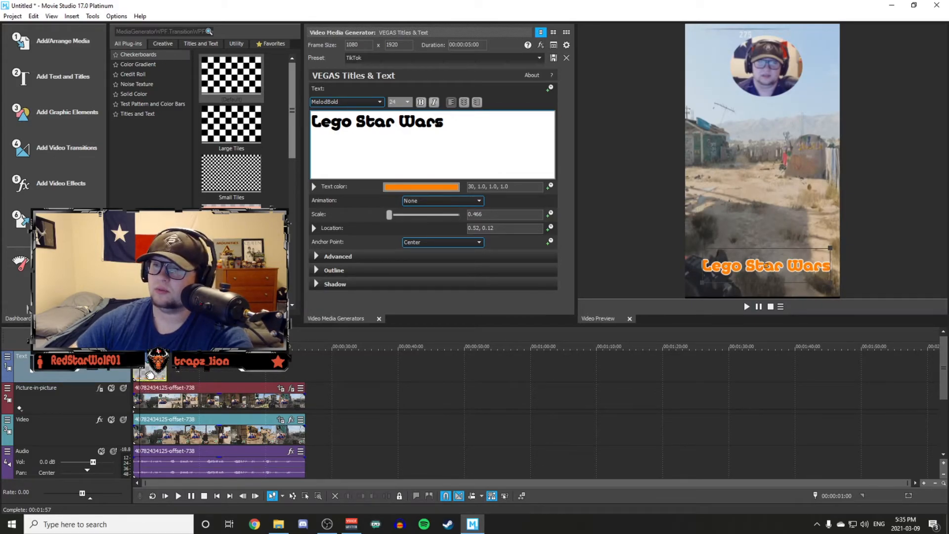
drag(150, 375, 155, 374)
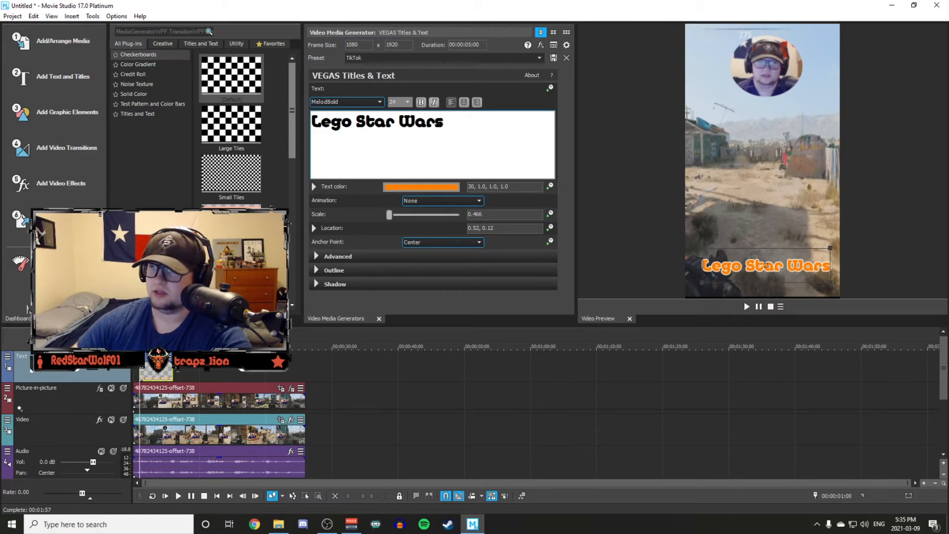
key(space)
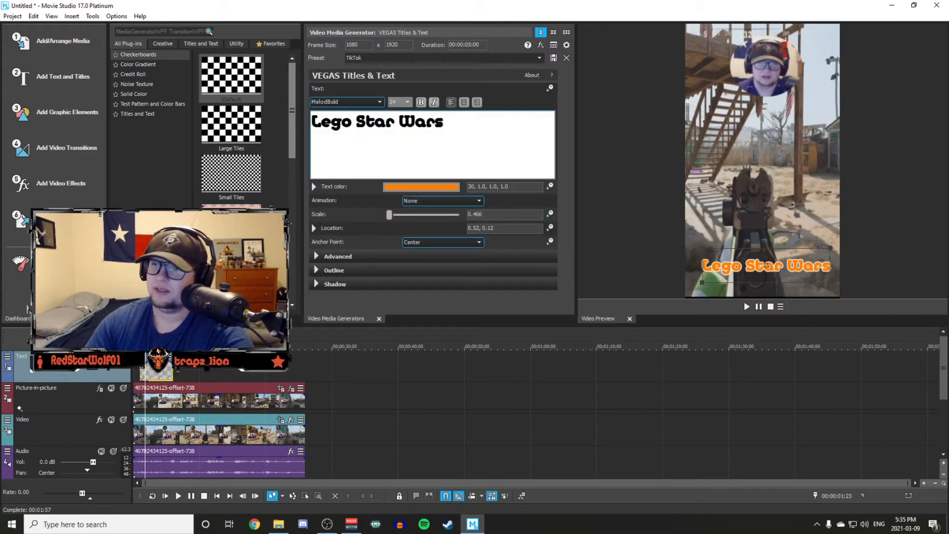
key(Delete)
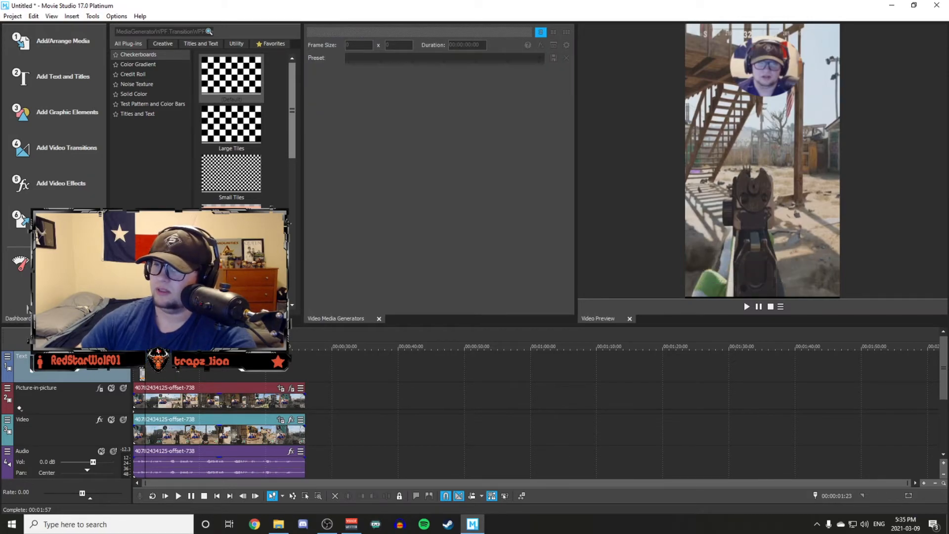
Play the edit from the start of the timeline to check the title's timing.
key(Home)
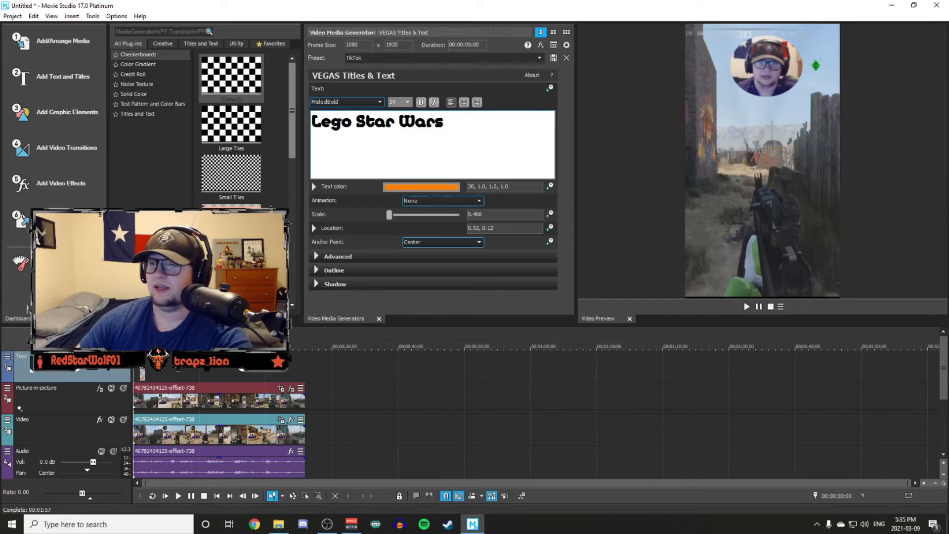
key(space)
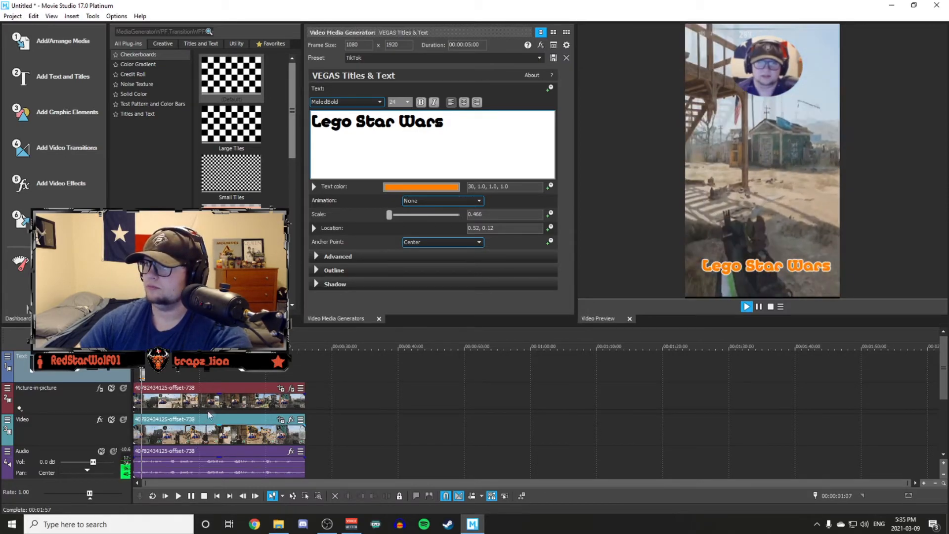
key(space)
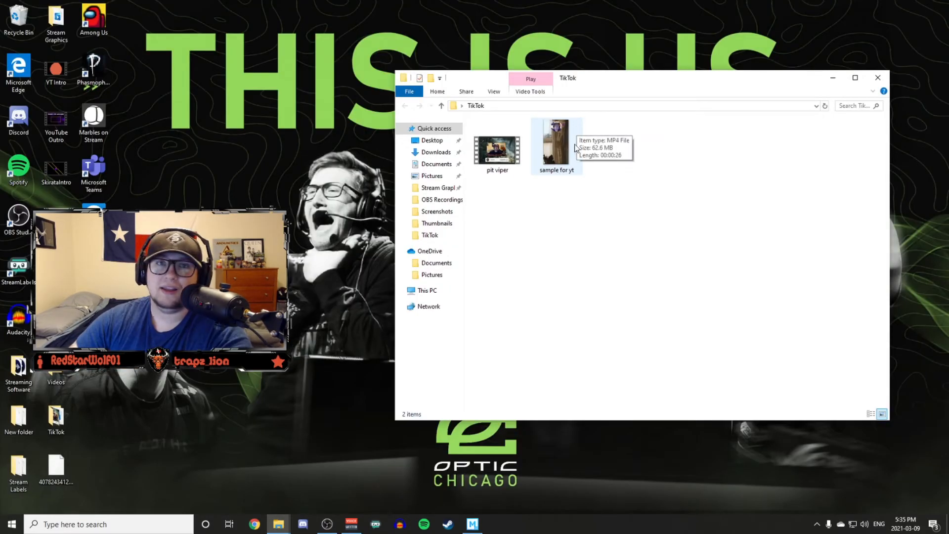
Watch the rendered "sample for yt" video from the TikTok folder in File Explorer, and close the player and the folder.
drag(588, 77, 436, 71)
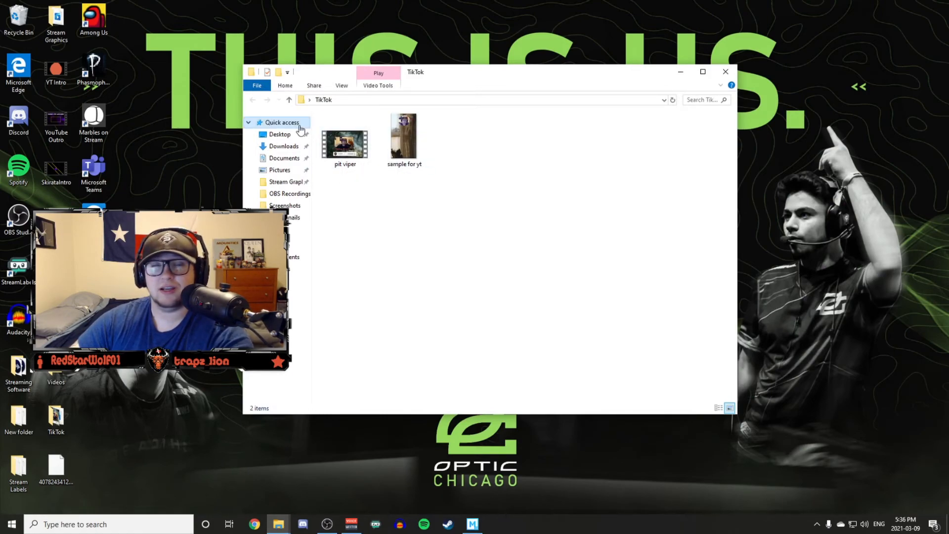
double_click(417, 138)
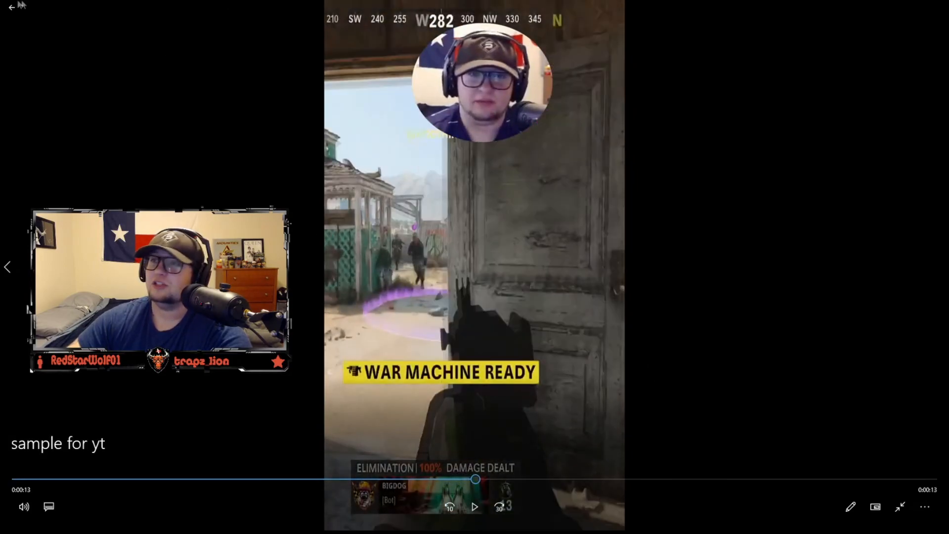
click(12, 7)
click(941, 6)
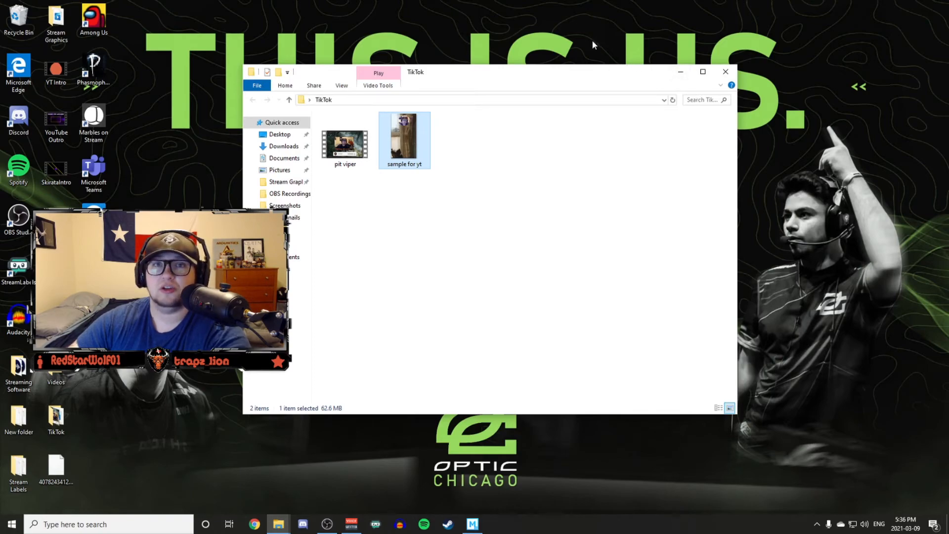
click(725, 72)
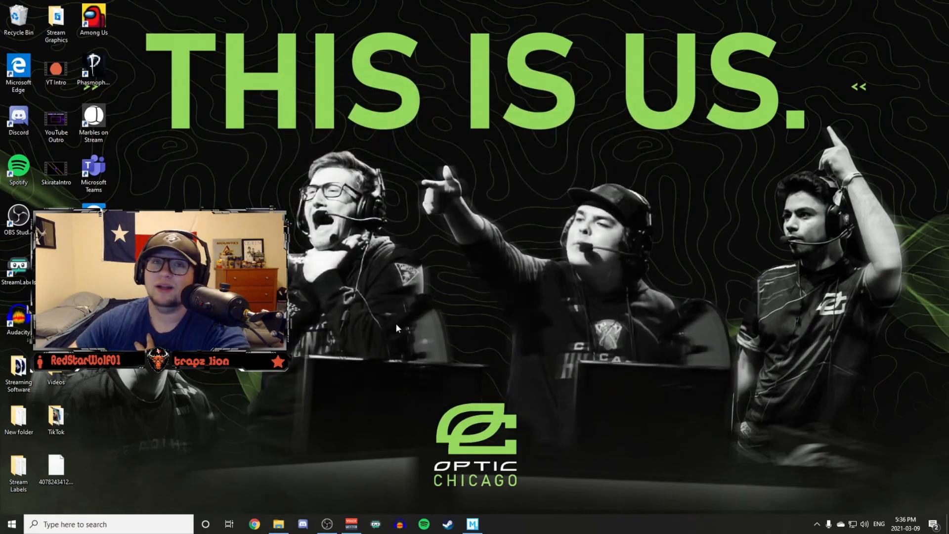